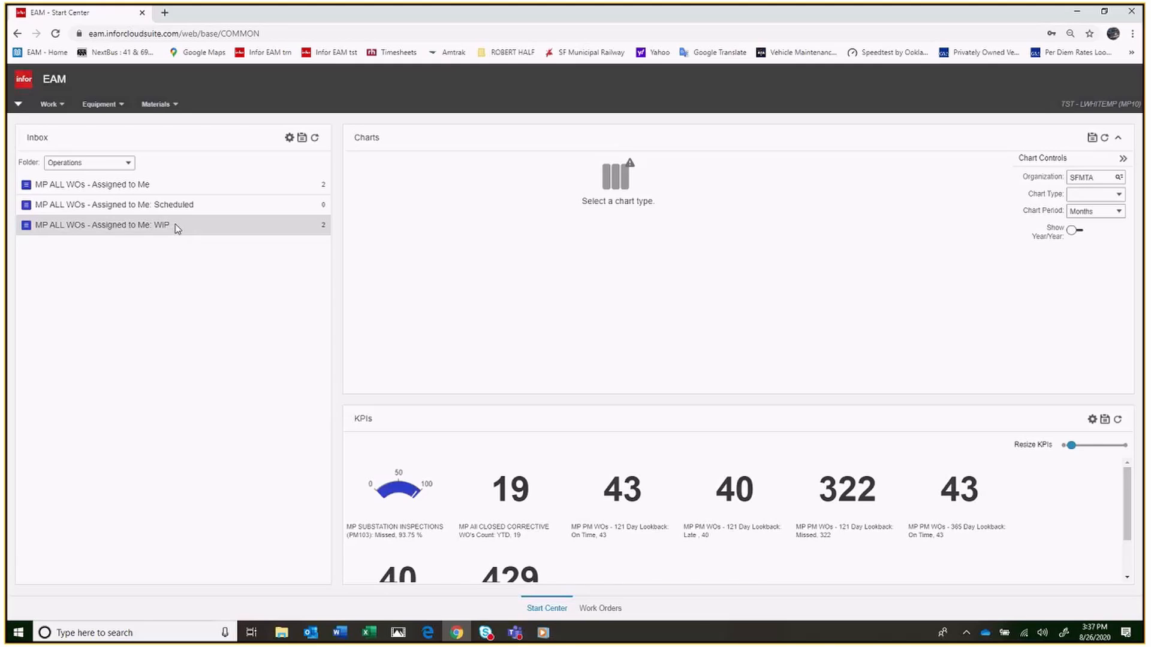
# Open the checklist of the MP Balboa Battery Maintenance (PM105) work order from the assigned work-in-progress work orders
pyautogui.click(175, 226)
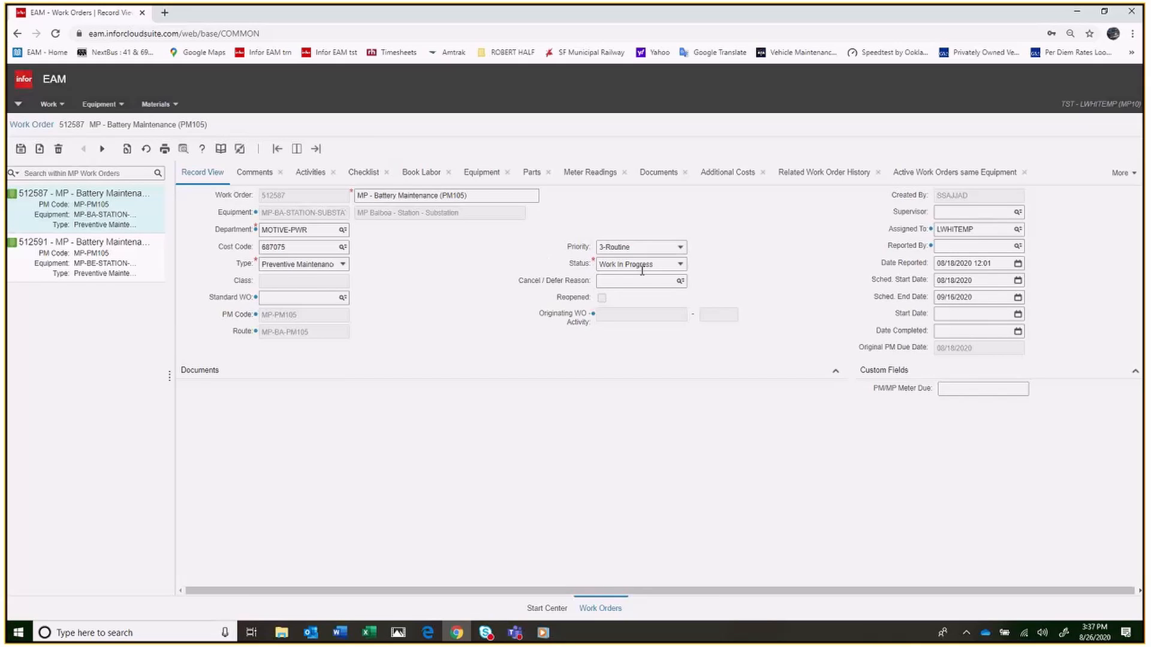
pyautogui.click(682, 270)
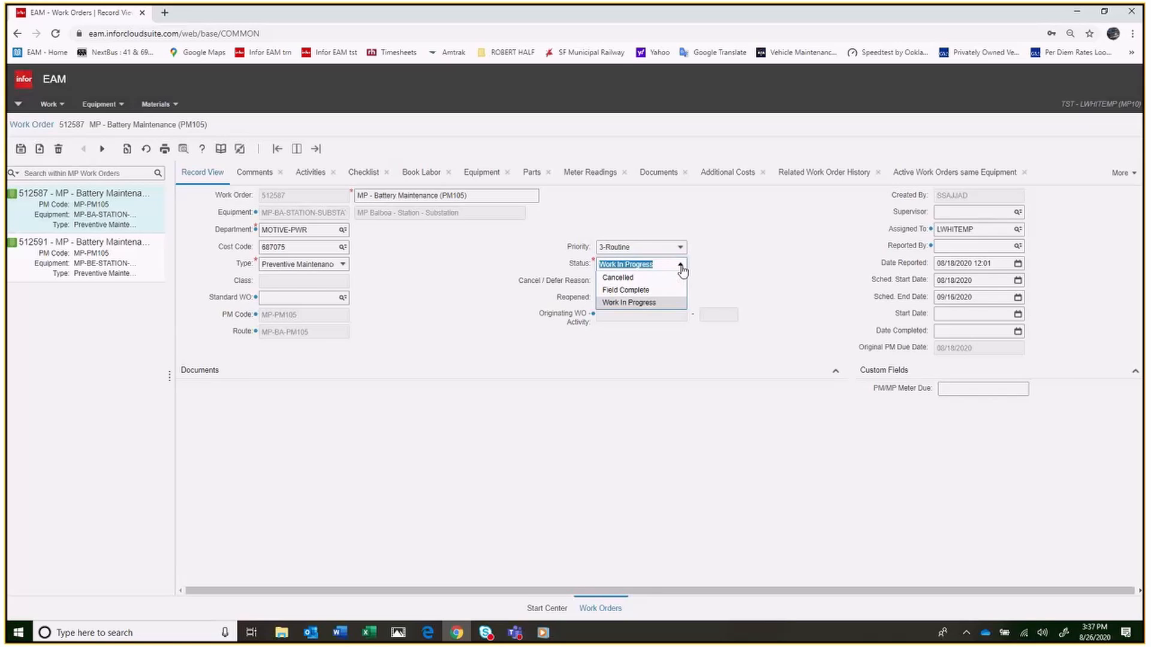
pyautogui.click(681, 270)
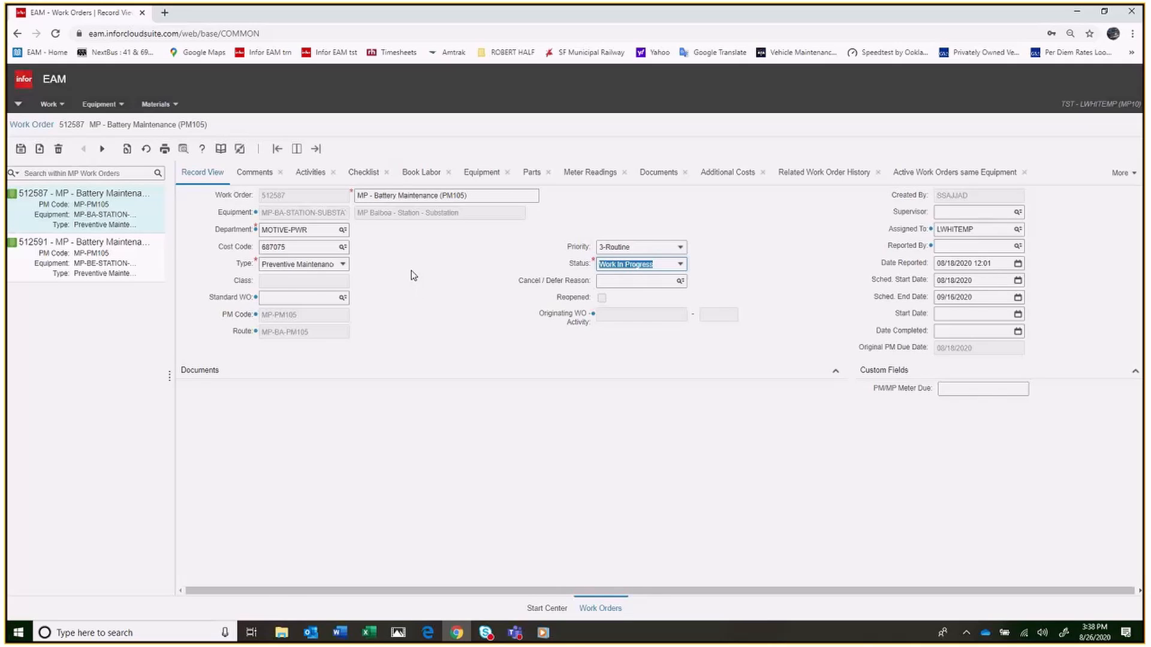
pyautogui.click(368, 174)
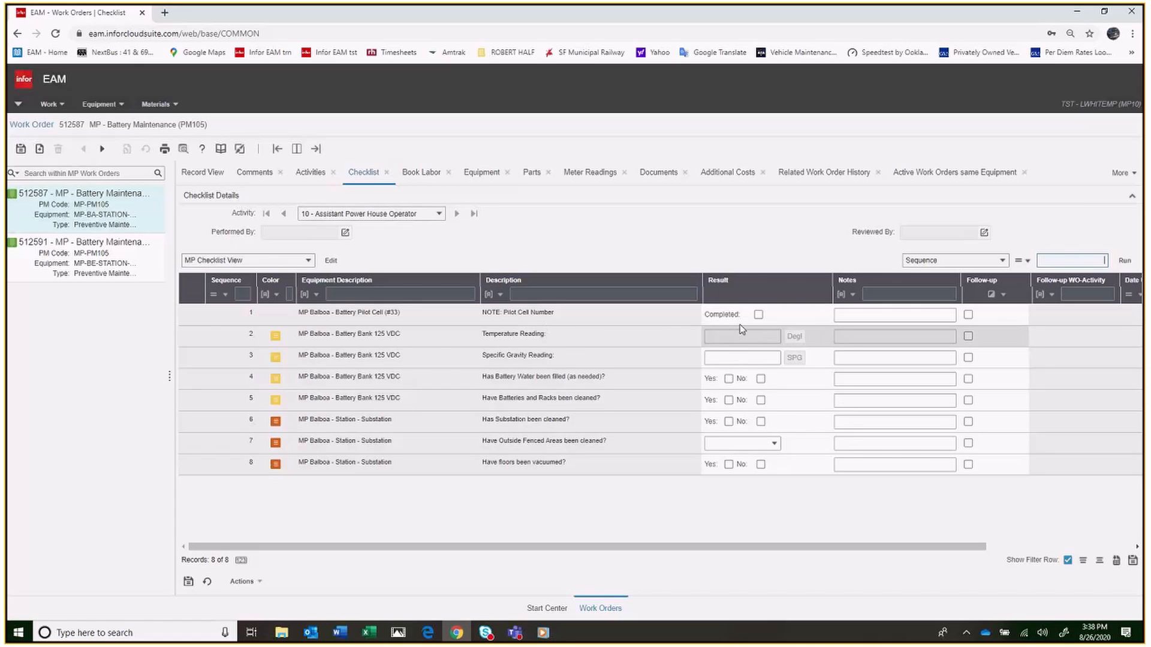
# Mark the Pilot Cell Number checklist item as completed and enter 1122 in its notes
pyautogui.click(758, 315)
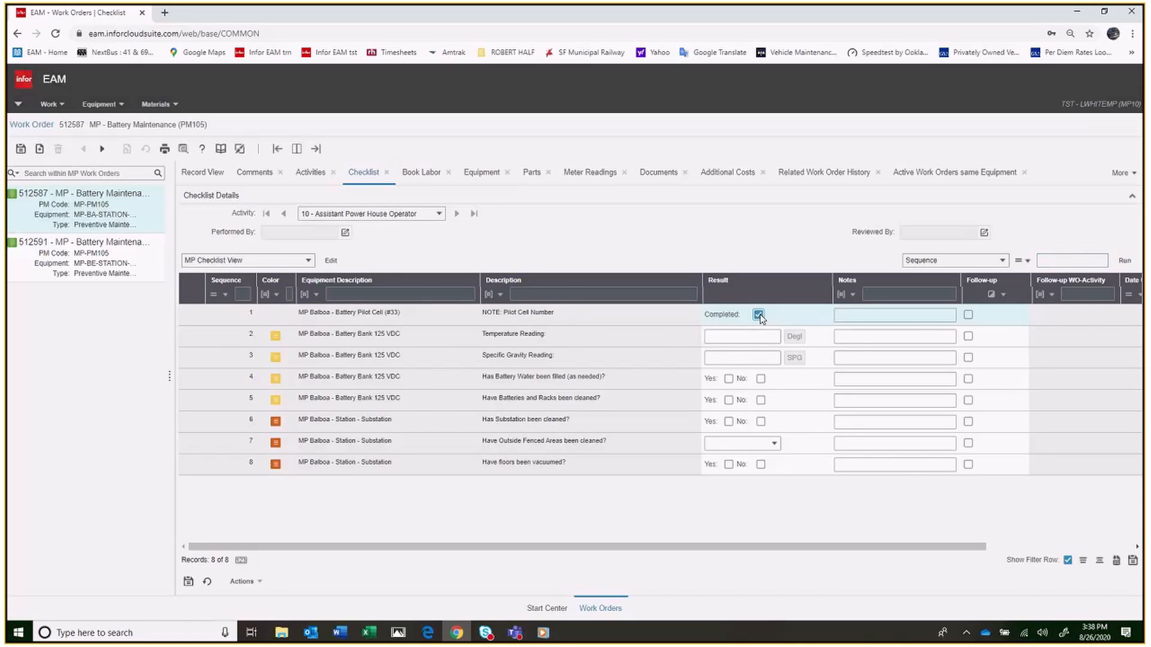
pyautogui.click(842, 314)
pyautogui.write('1122')
# Enter a temperature reading of 98 and a specific gravity reading of 1150 for the battery bank
pyautogui.click(742, 338)
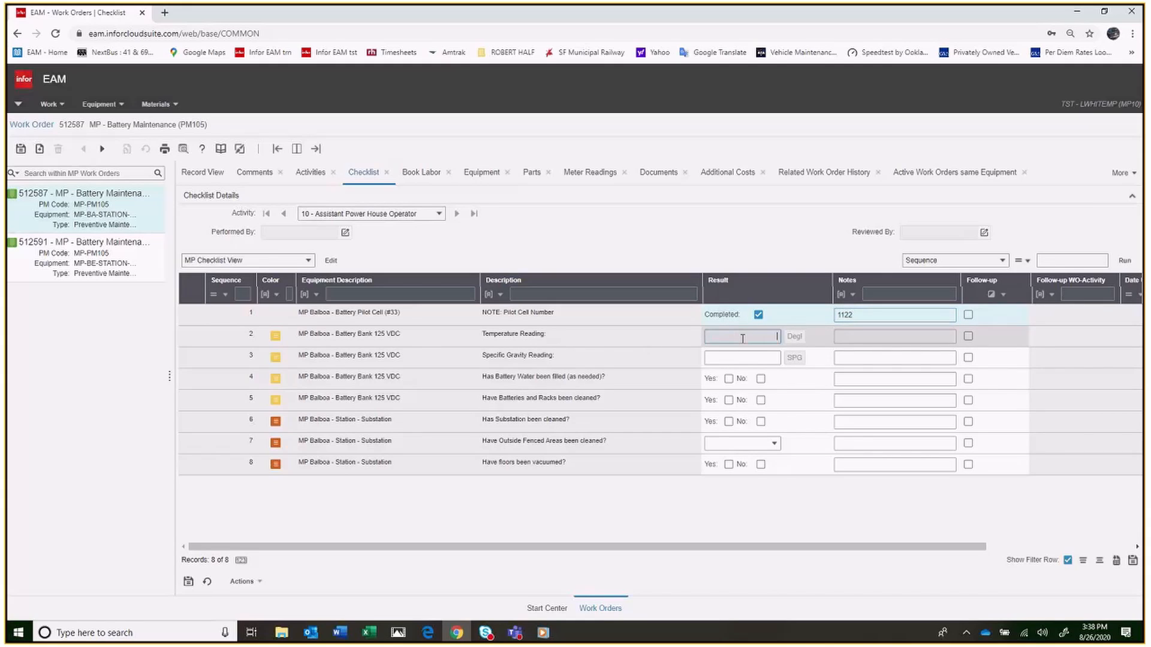
pyautogui.write('98')
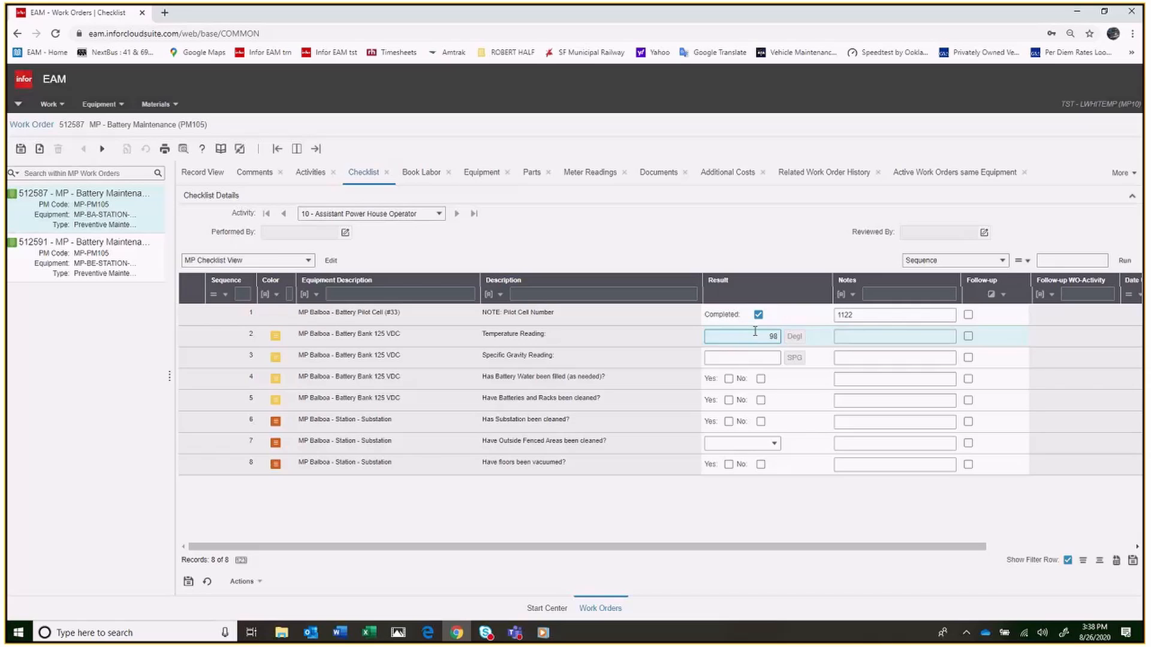
pyautogui.click(738, 361)
pyautogui.write('1150')
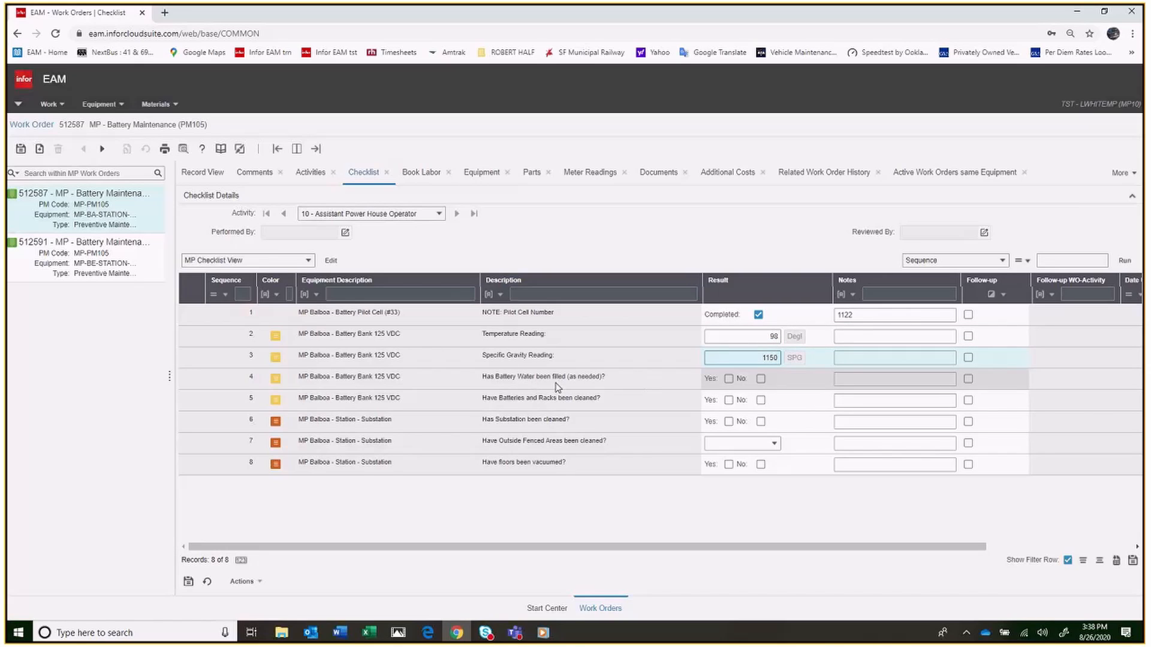
# Answer Yes to the battery water, battery and rack, substation and floor items, and Not Applicable to the outside fenced areas
pyautogui.click(728, 380)
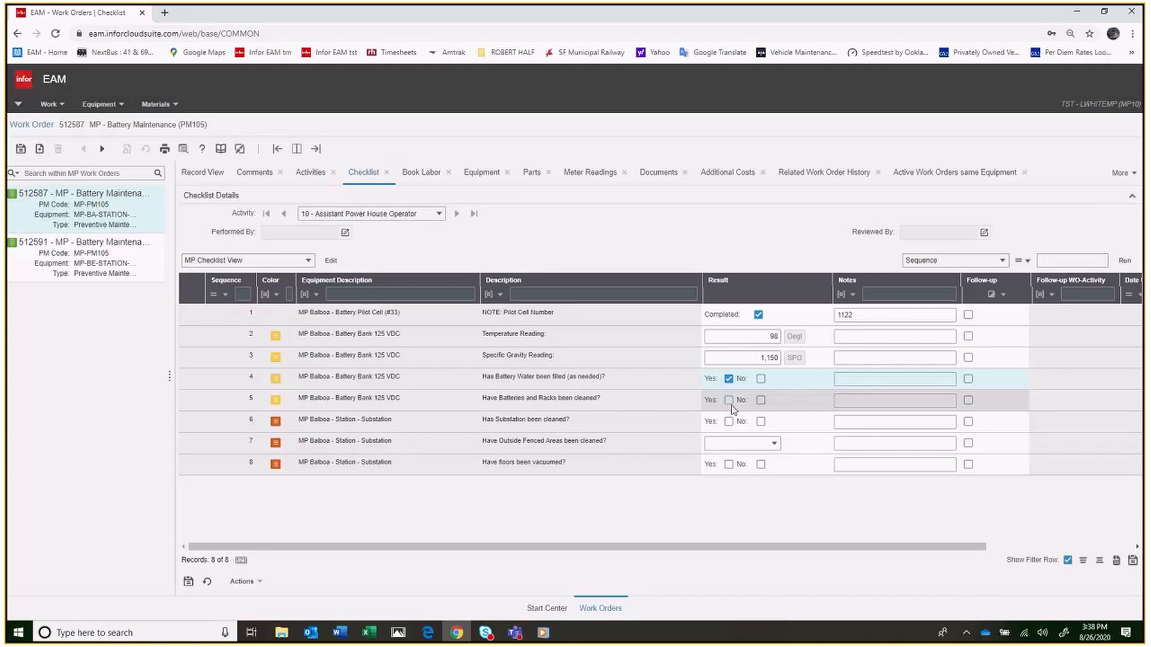
pyautogui.click(729, 402)
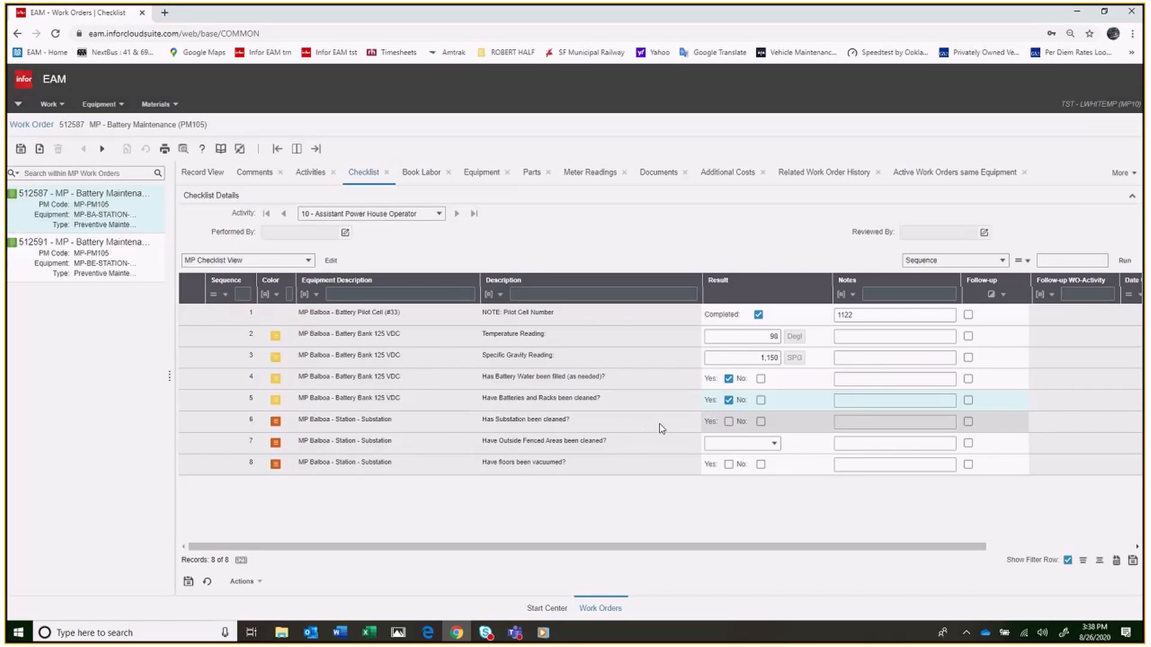
pyautogui.click(729, 422)
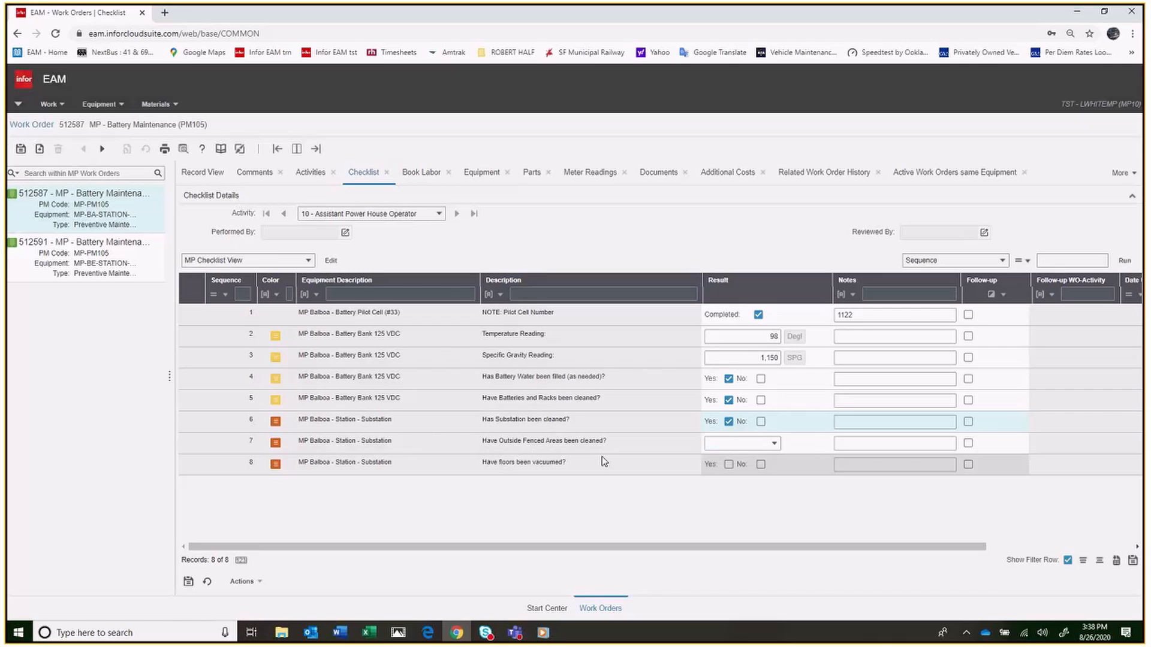
pyautogui.click(776, 448)
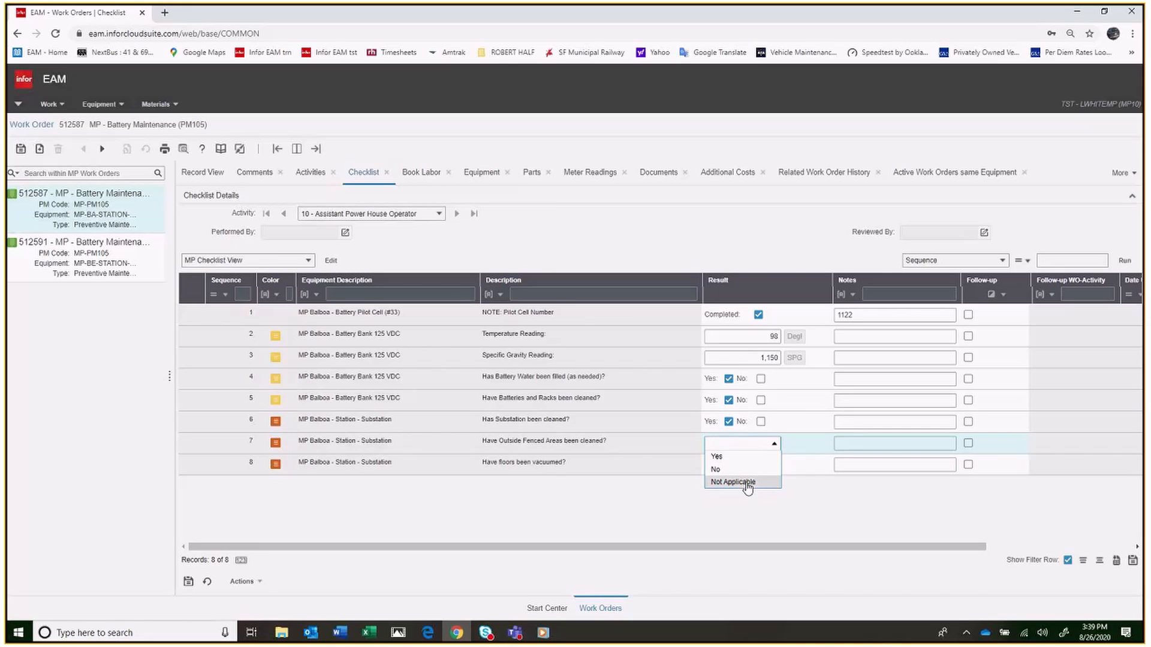
pyautogui.click(746, 484)
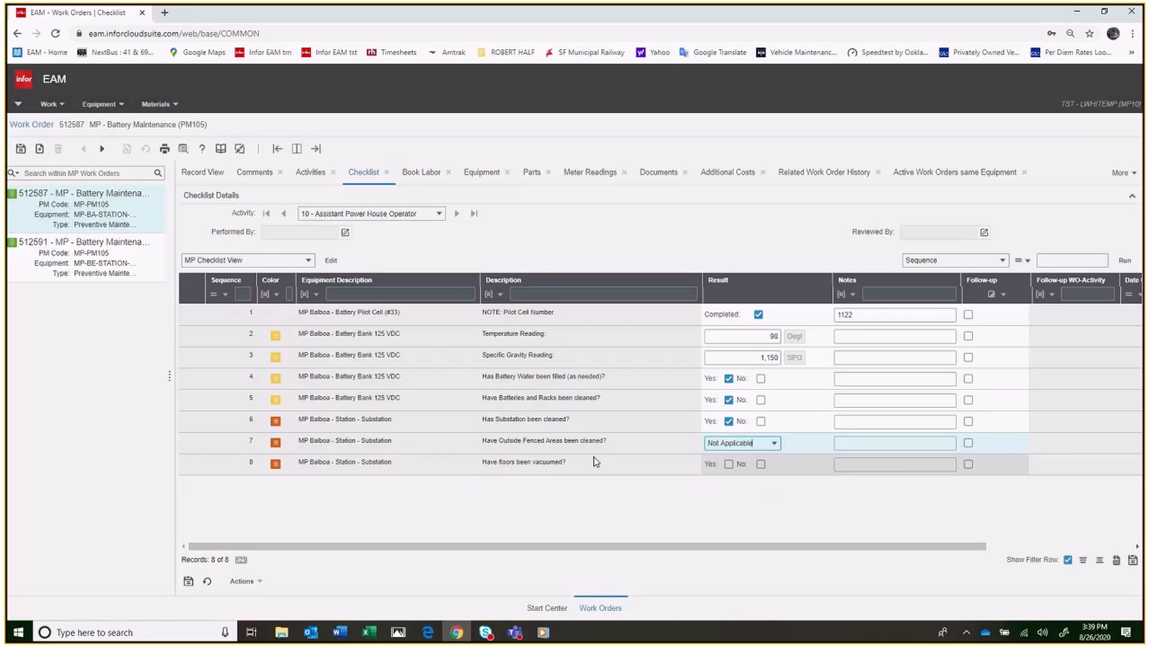
pyautogui.click(729, 464)
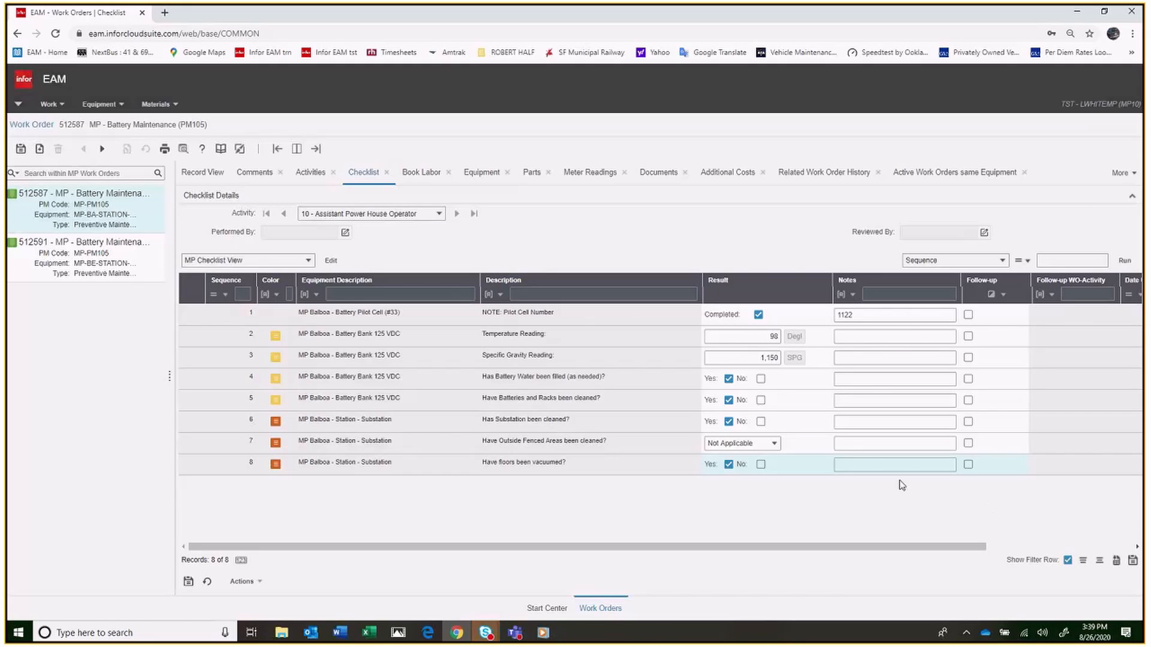
# Save the checklist and electronically sign it as performed, with signature type PB01
pyautogui.click(20, 150)
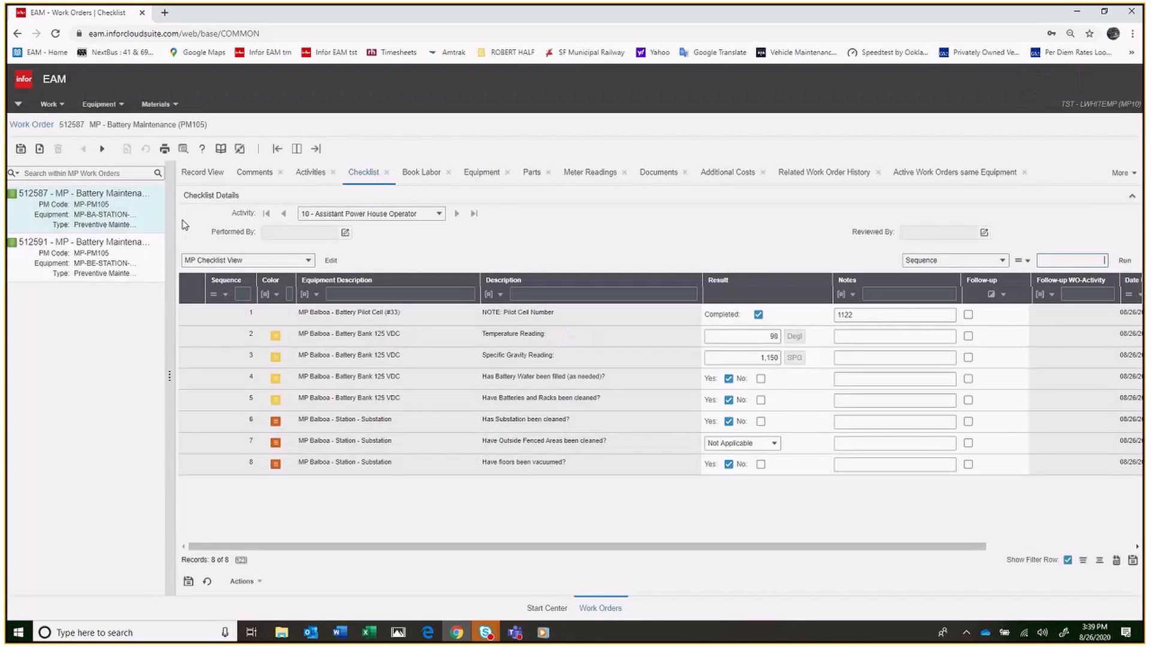
pyautogui.click(345, 232)
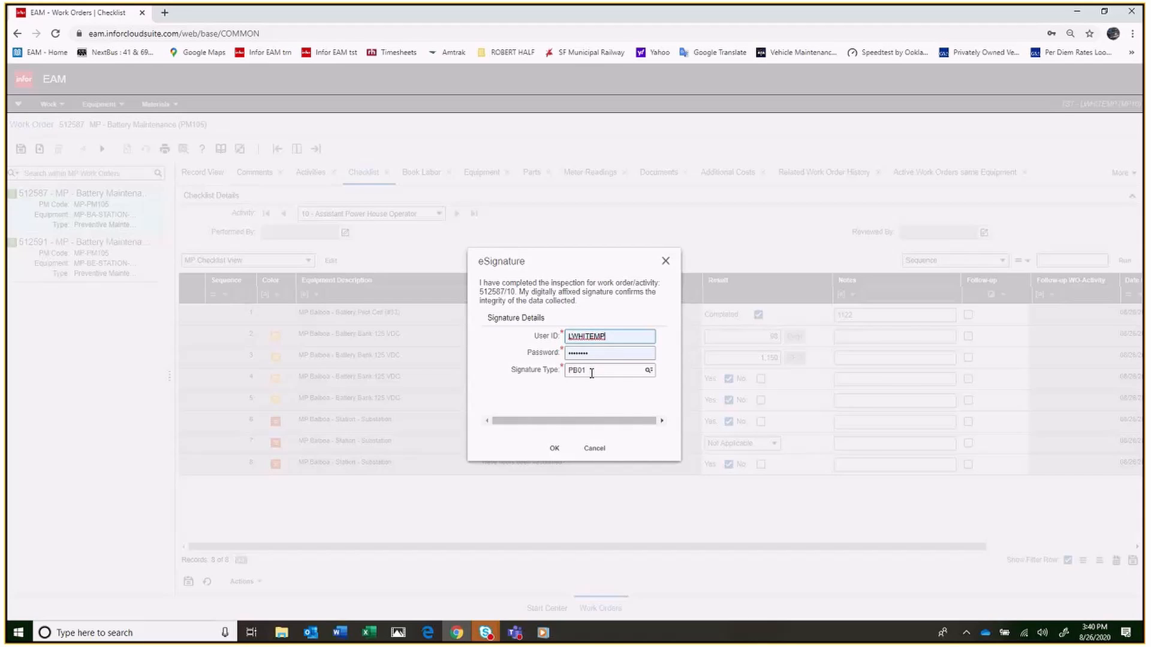
pyautogui.click(555, 449)
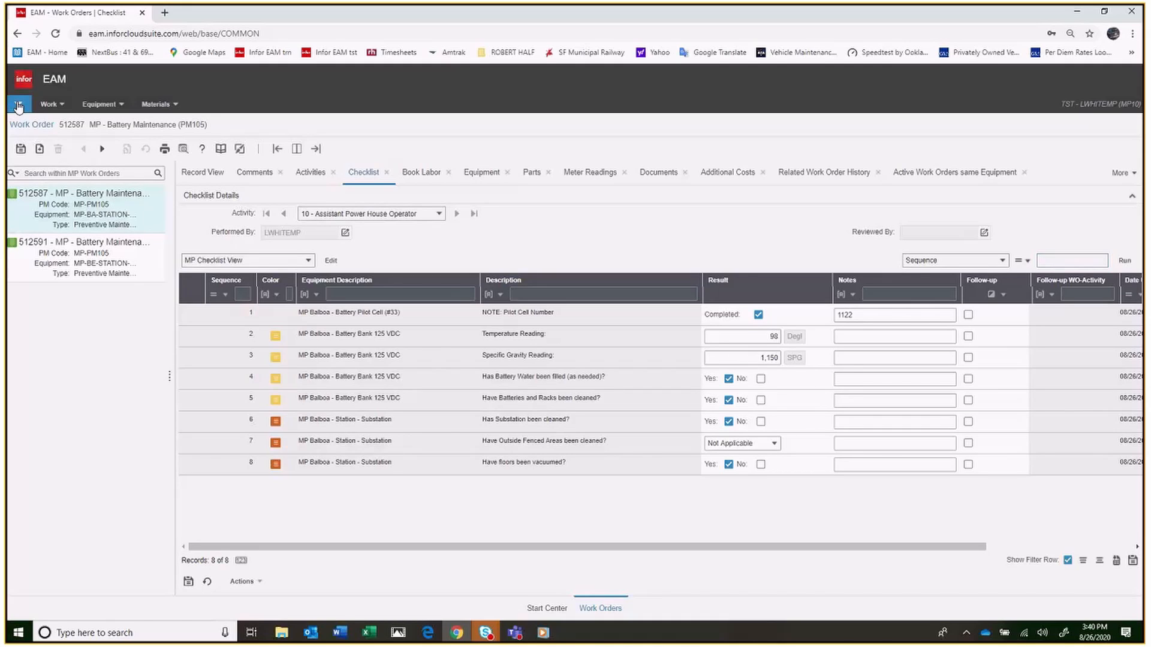
# Return to the Start Center and reopen the work-in-progress work orders assigned to me
pyautogui.click(18, 104)
pyautogui.click(24, 124)
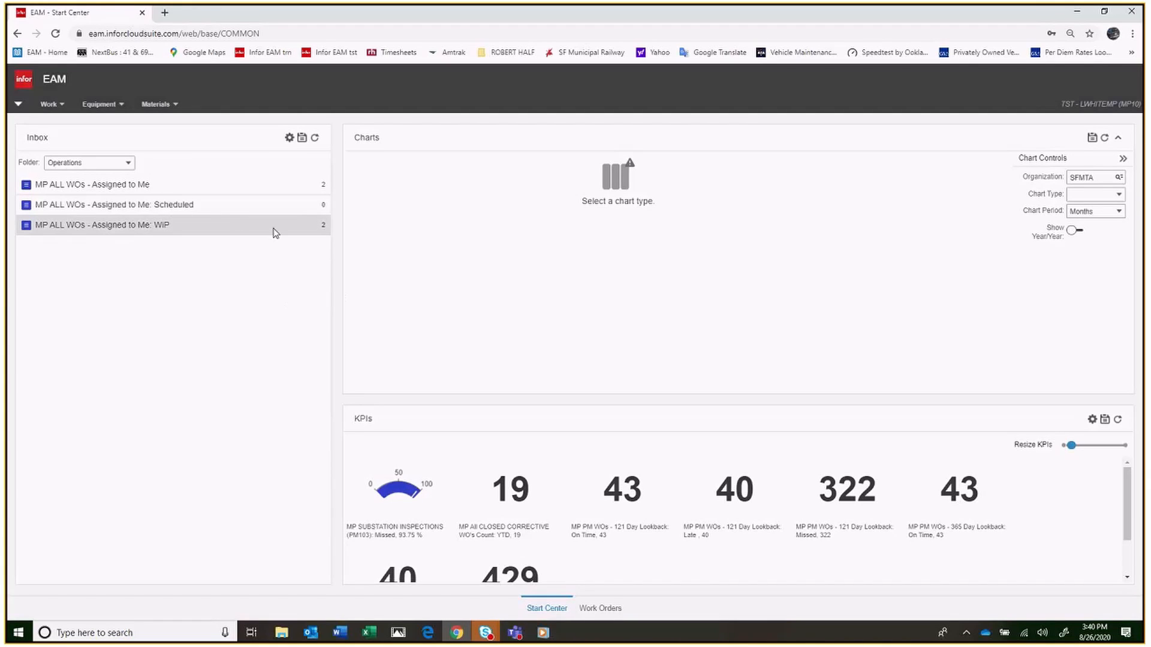
pyautogui.click(138, 226)
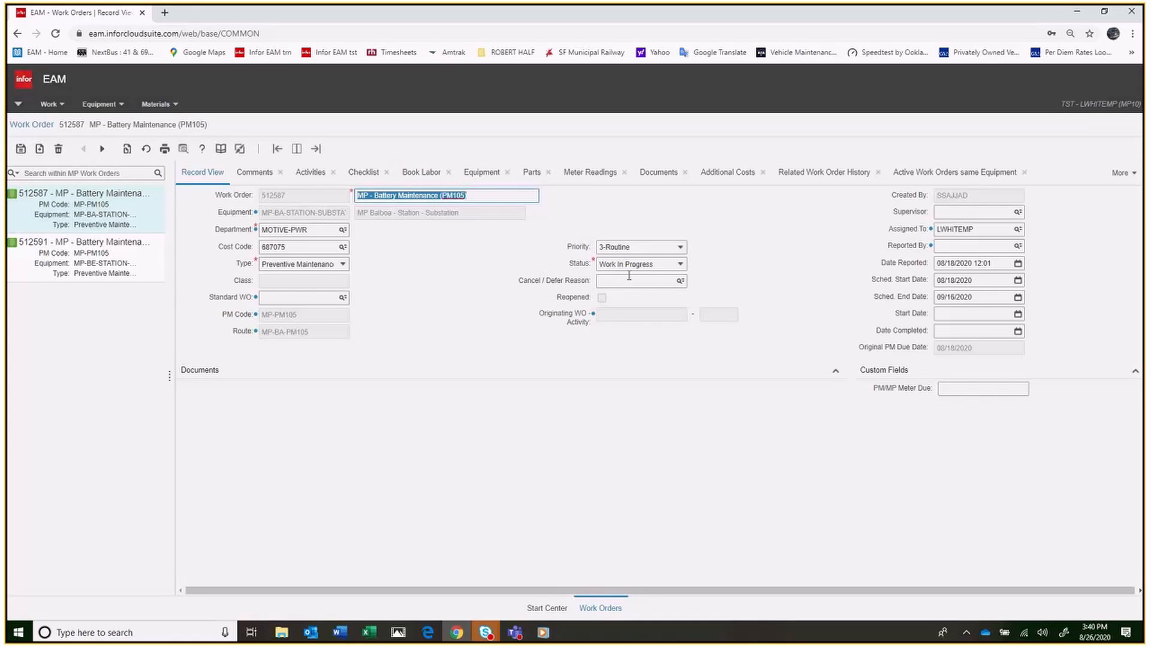
# Try to save the Battery Maintenance work order with the status Field Complete
pyautogui.click(680, 265)
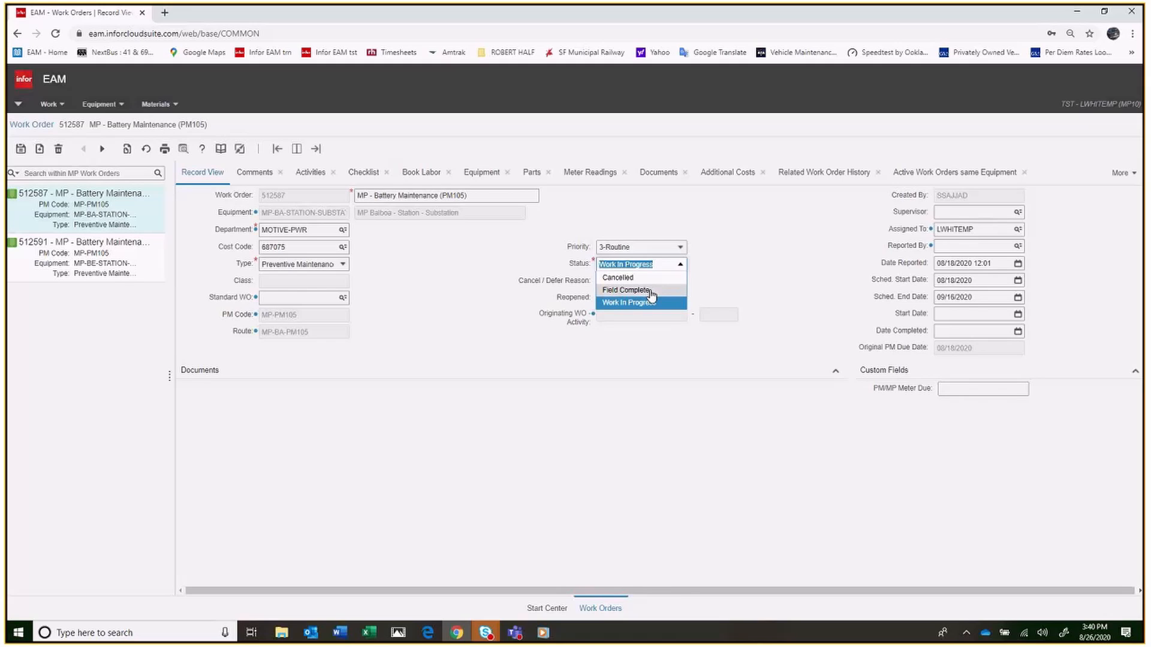
pyautogui.click(627, 291)
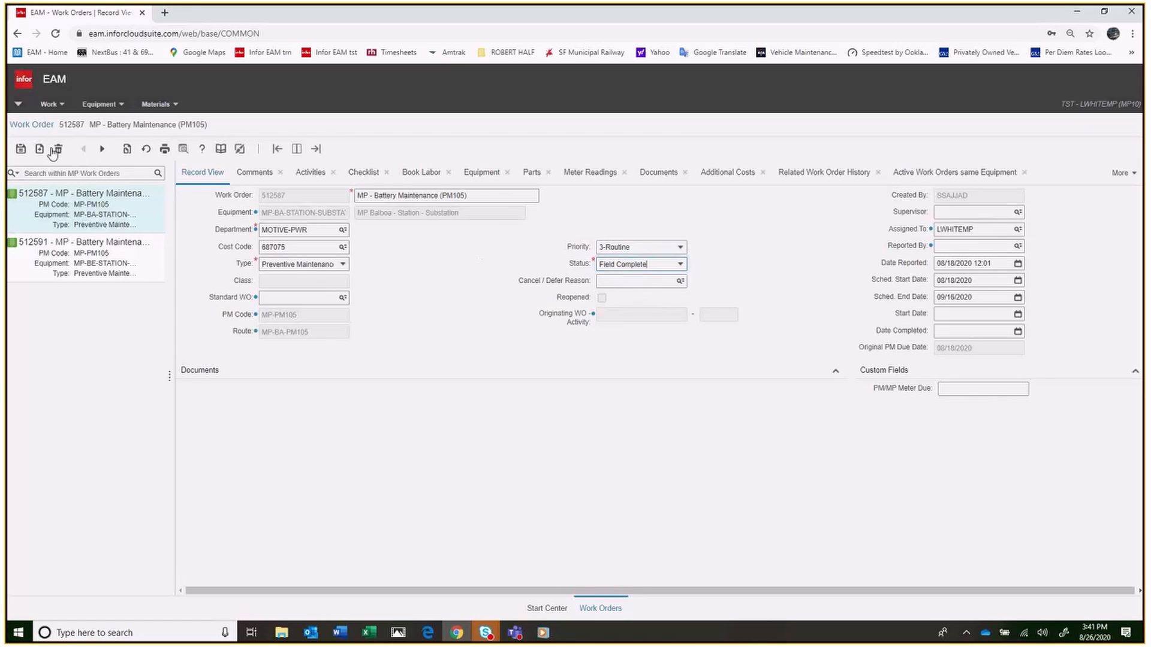
pyautogui.click(21, 149)
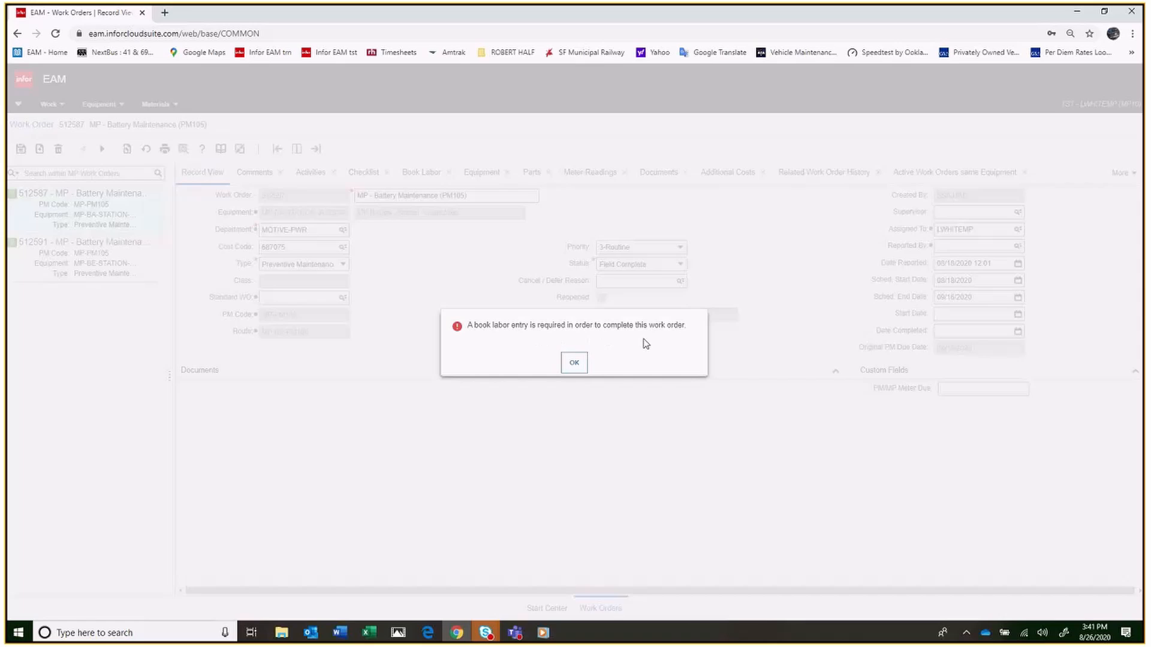
pyautogui.click(574, 365)
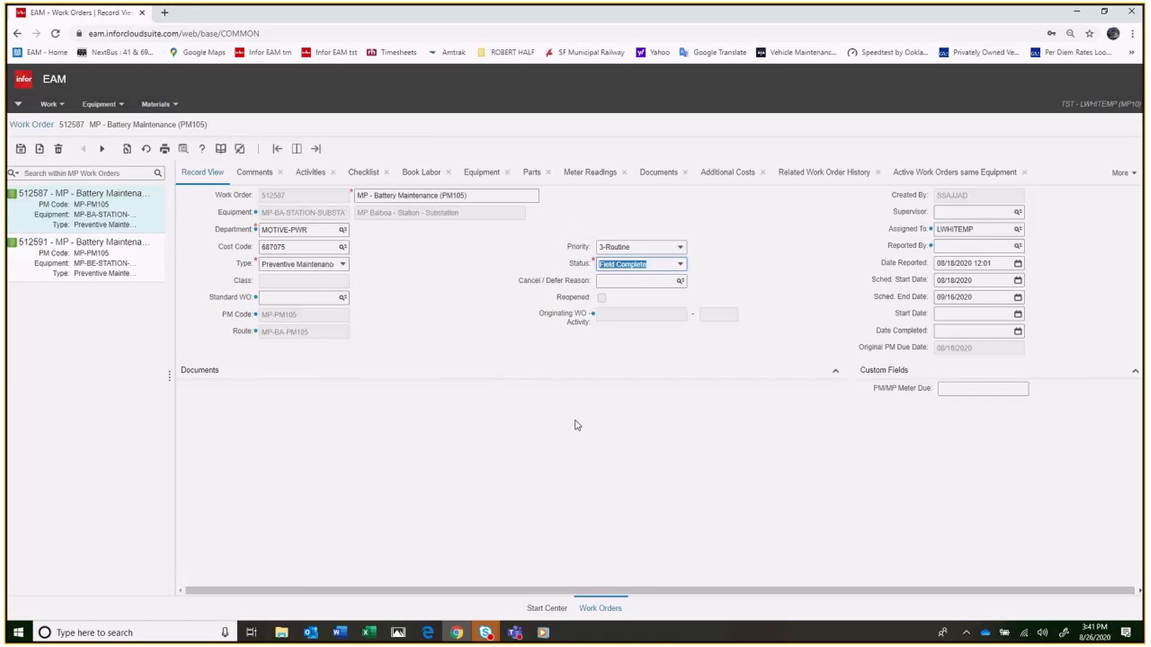
# Set the work order status back to Work In Progress and save the record
pyautogui.click(682, 268)
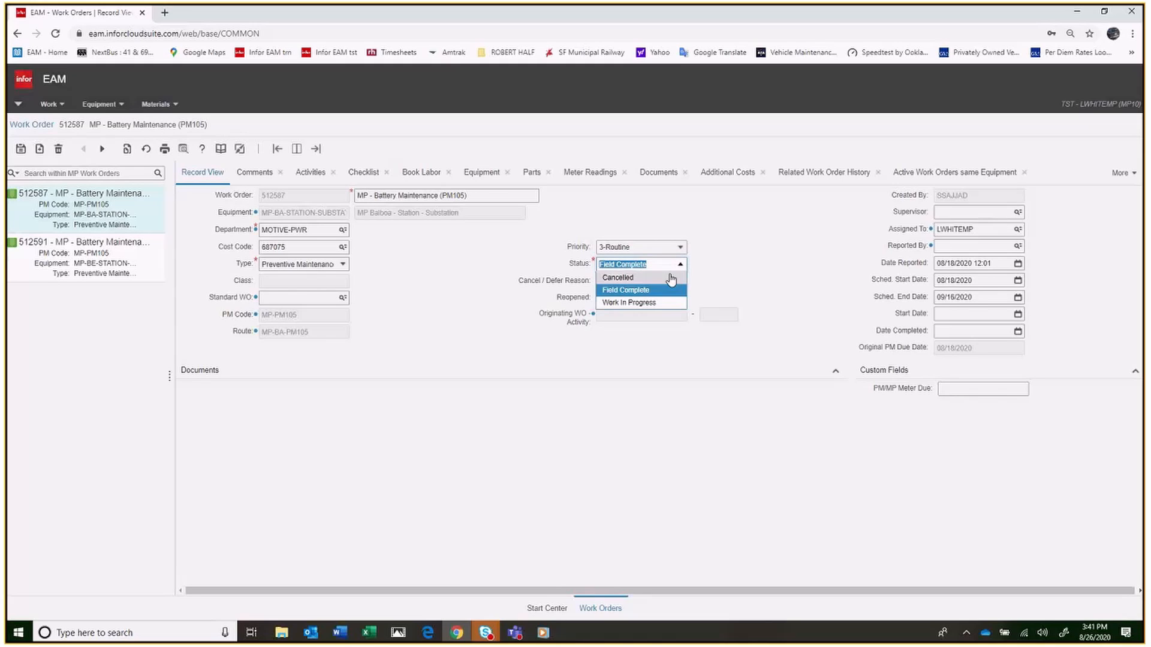
pyautogui.click(652, 303)
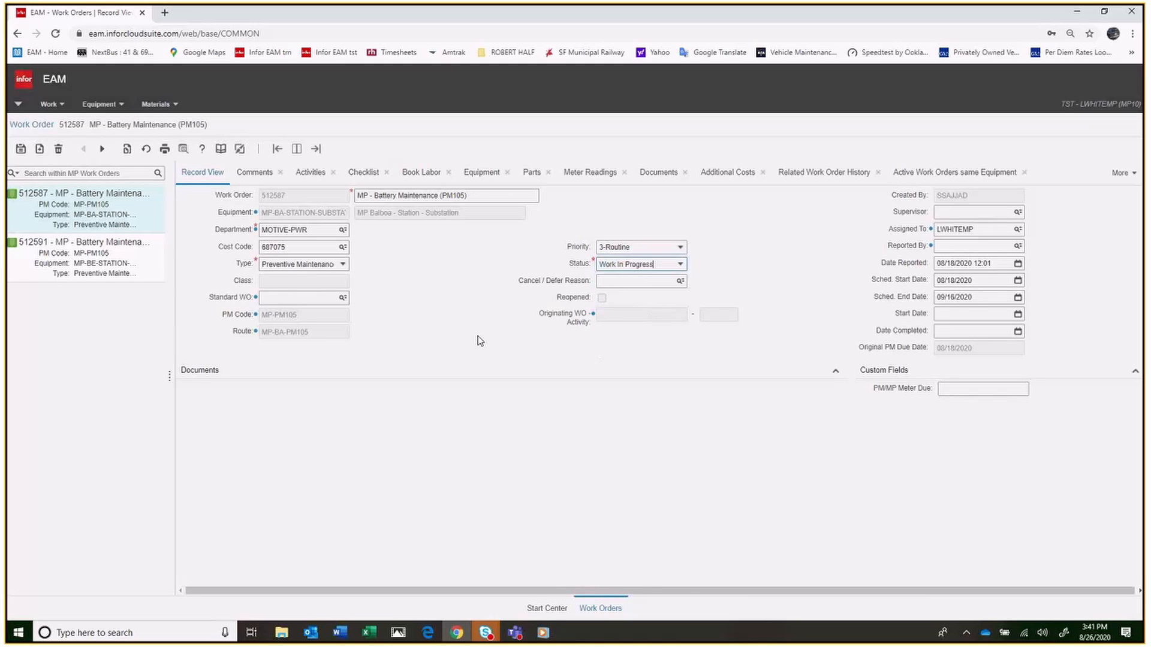
pyautogui.click(23, 153)
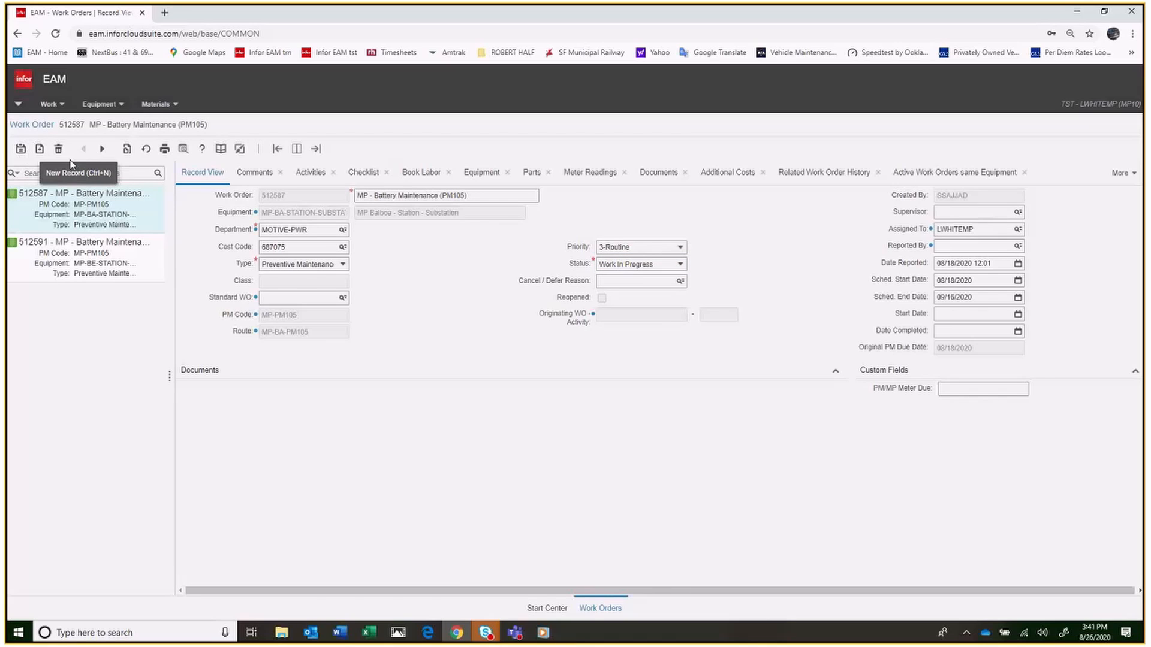
# Start a labor booking for the work order and look up the MOTIVE-PWR employee with trade 7364 by surname
pyautogui.click(415, 175)
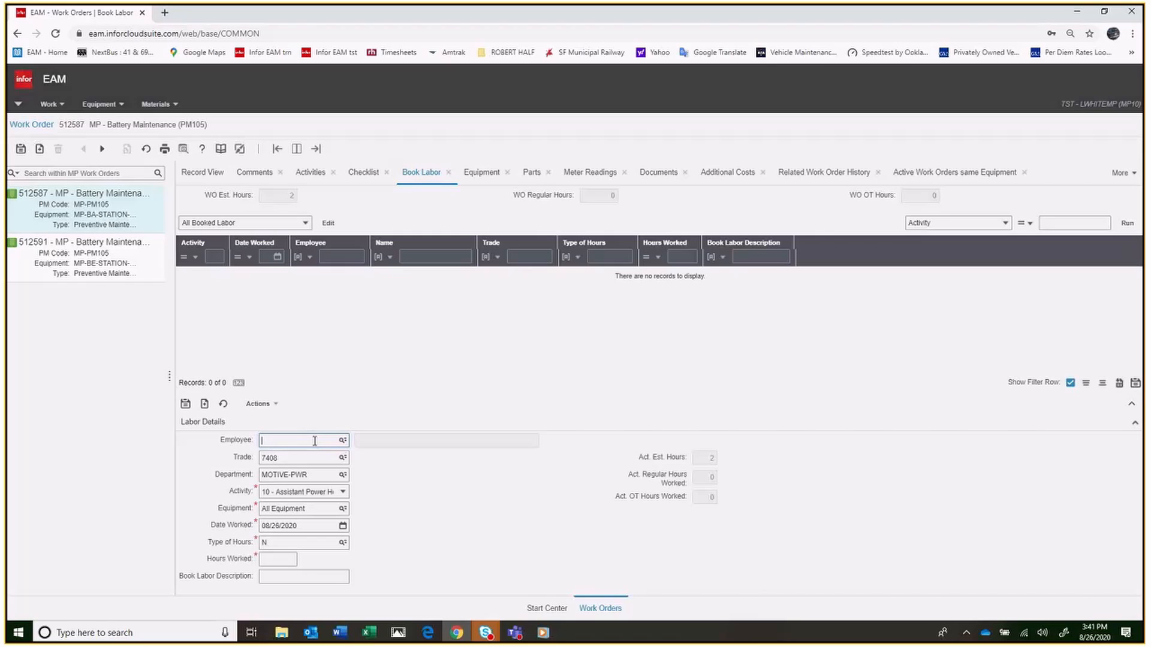
pyautogui.write('WHITE')
pyautogui.click(343, 444)
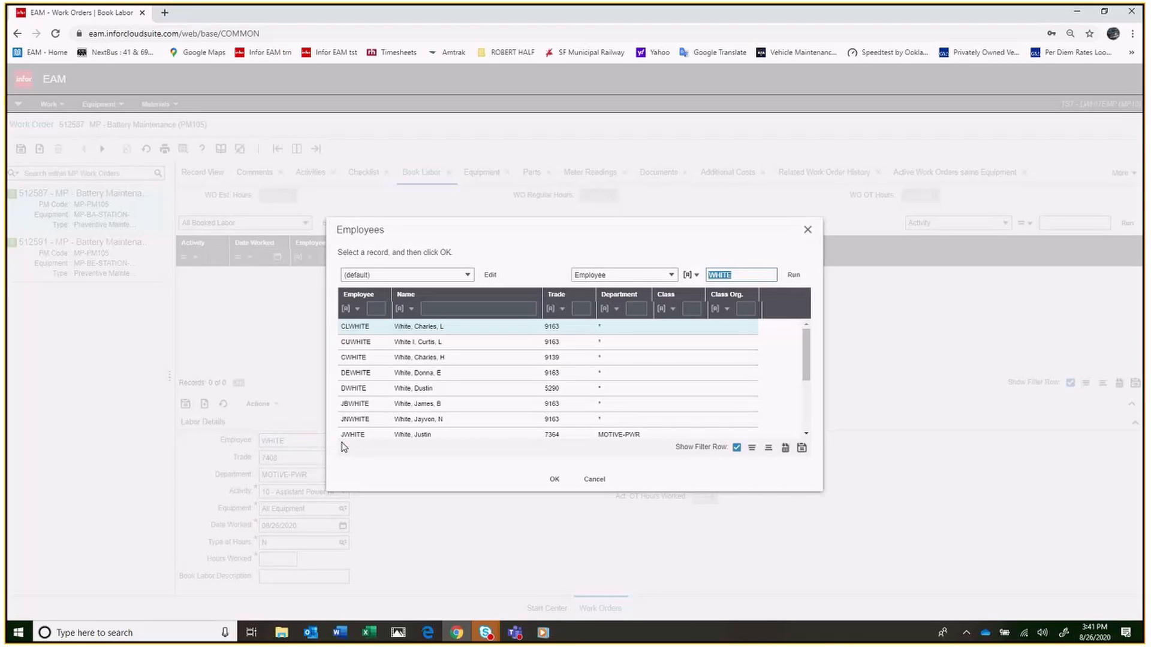
pyautogui.scroll(-3, 437, 403)
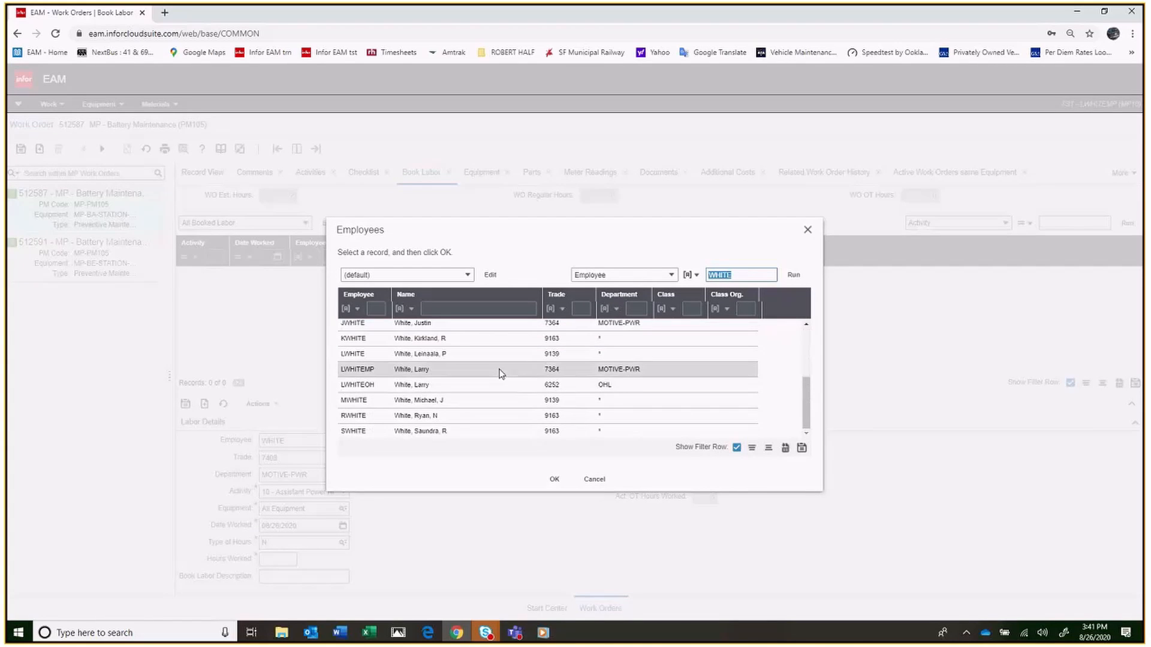
pyautogui.click(563, 371)
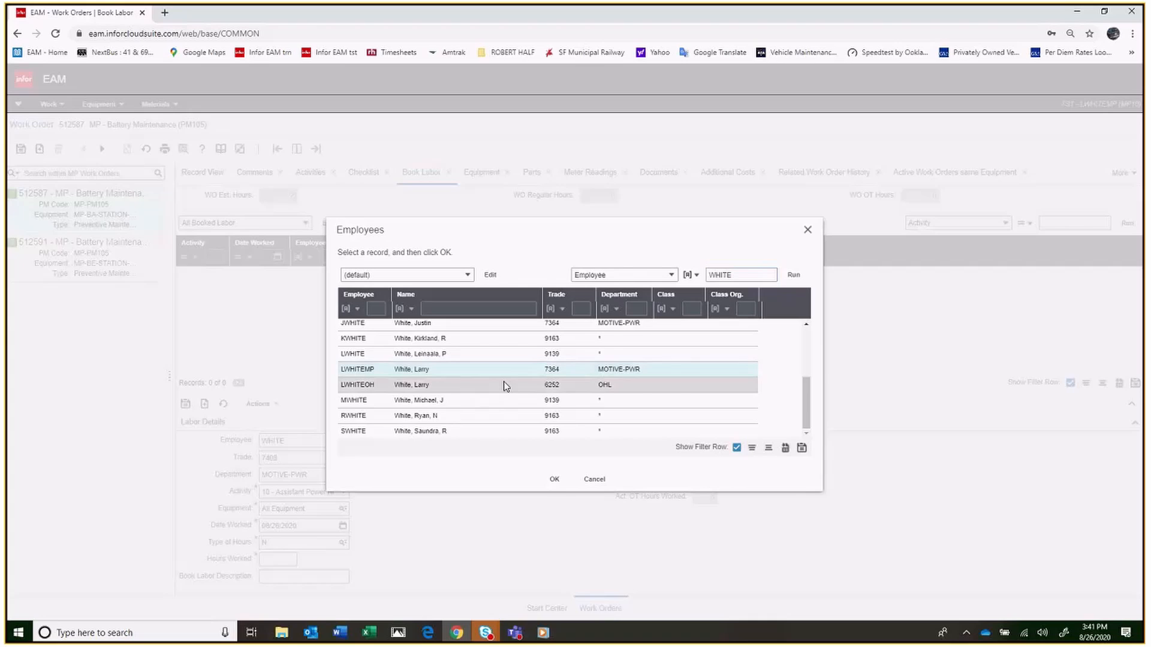
pyautogui.click(554, 479)
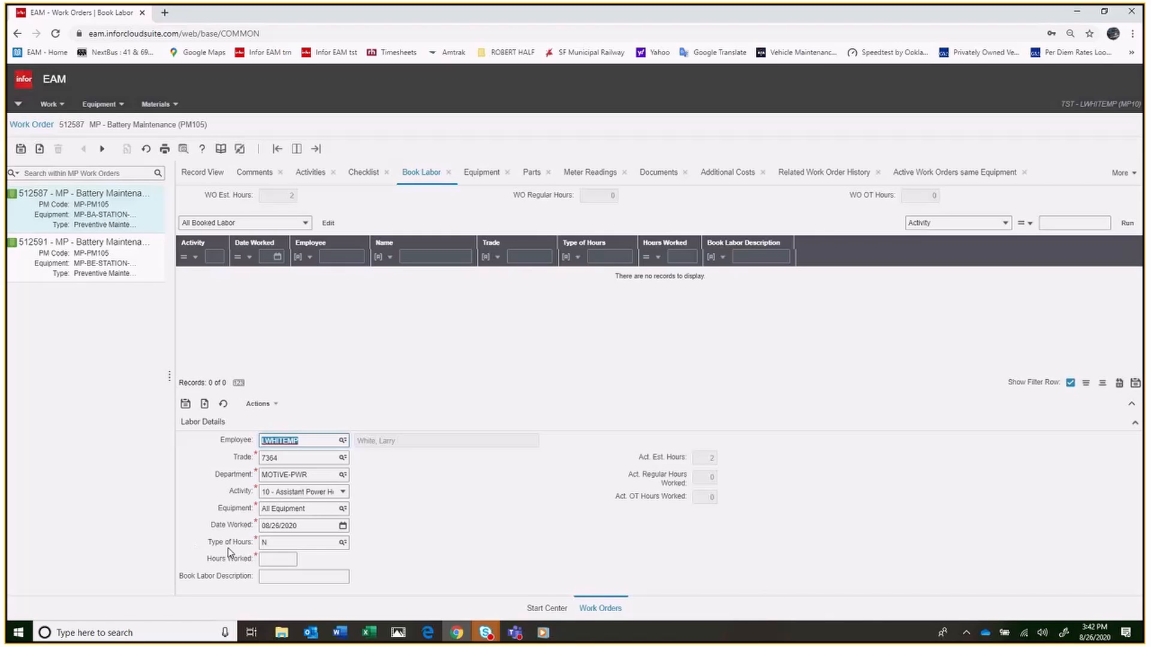
# Book 2 hours worked with the description "finished inspection" and save the labor entry
pyautogui.click(269, 561)
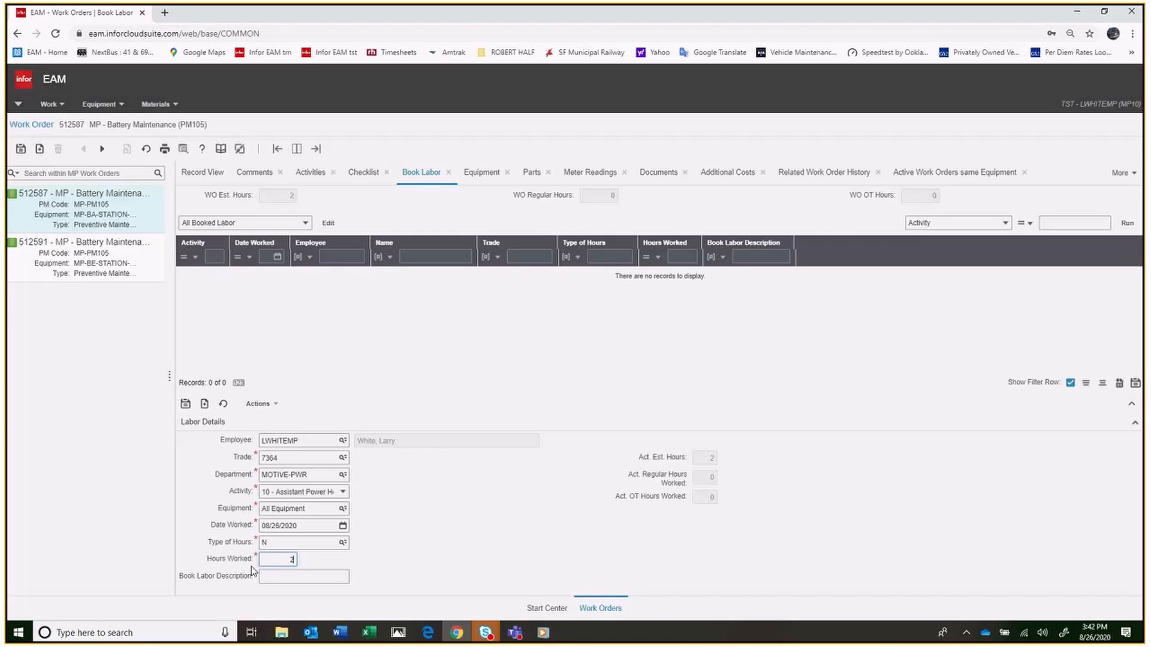
pyautogui.click(272, 578)
pyautogui.write('fir')
pyautogui.write('ished')
pyautogui.write('in')
pyautogui.write('sped')
pyautogui.write('tion')
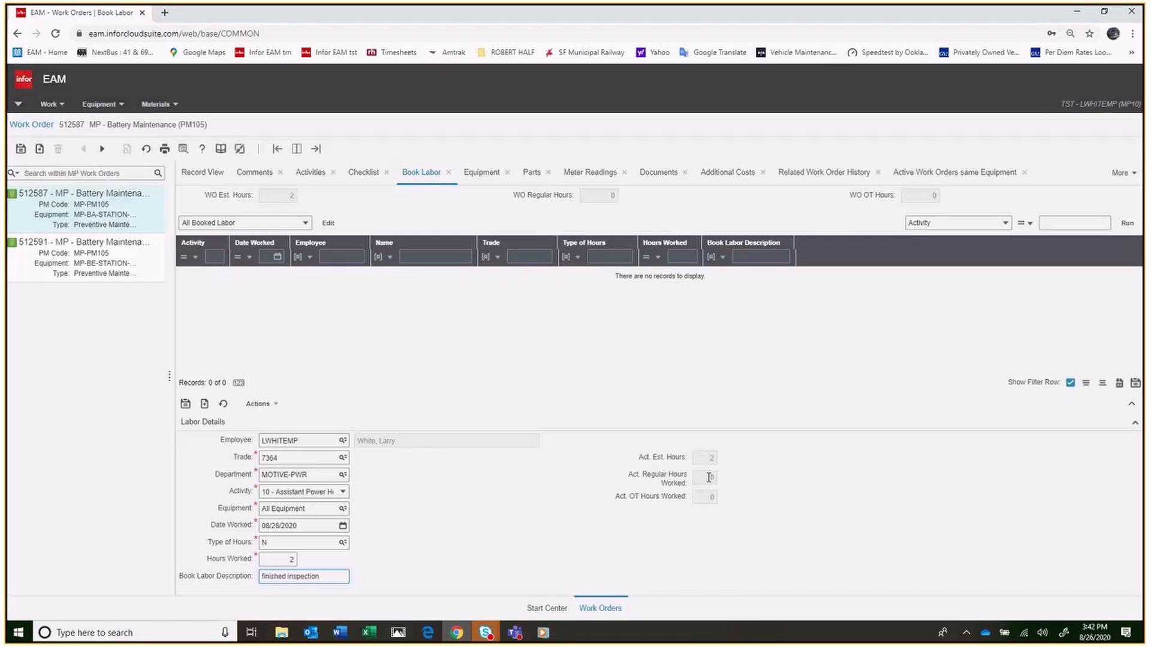
pyautogui.click(709, 477)
pyautogui.click(186, 404)
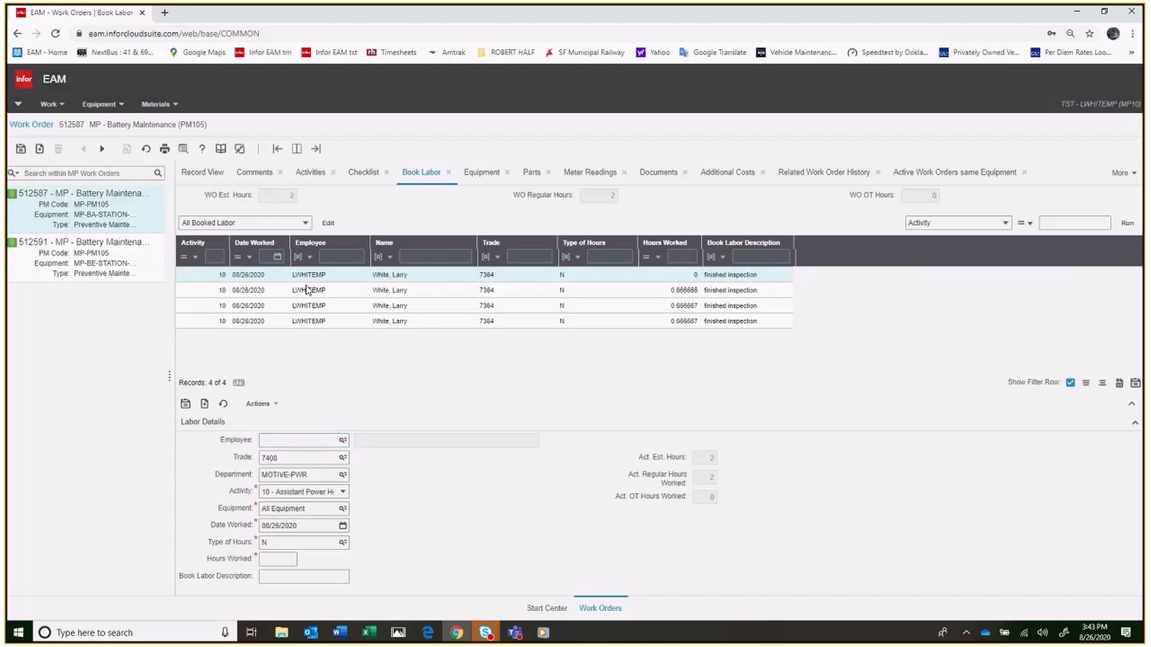
pyautogui.click(307, 292)
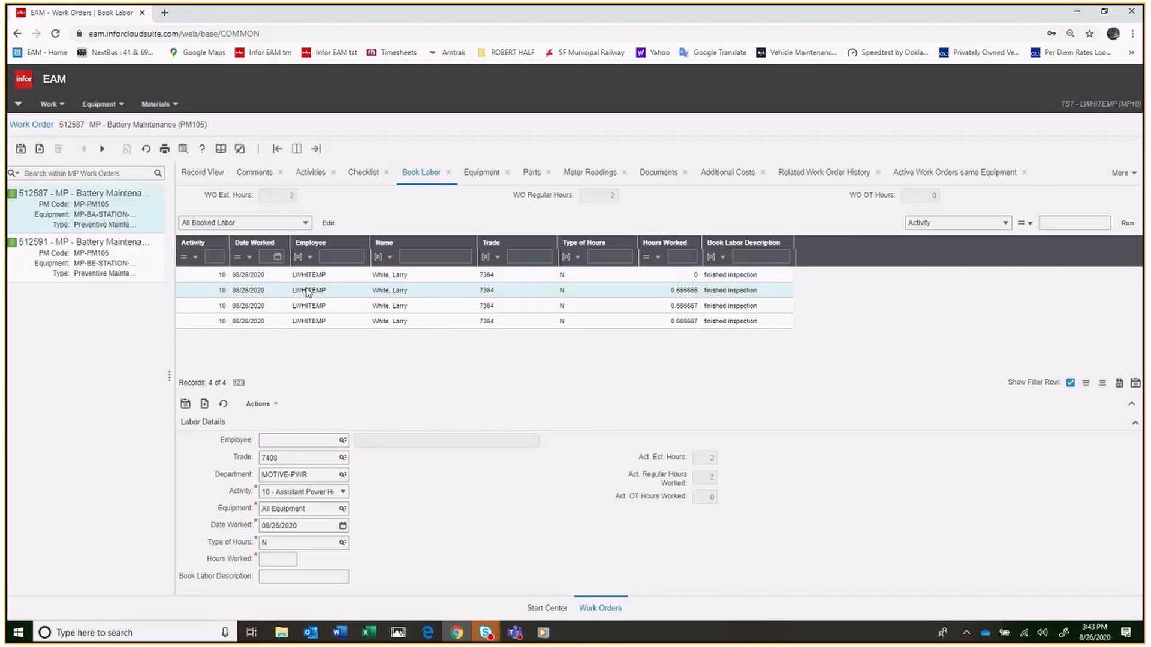
# Return from the booked labor to the Battery Maintenance work order record, set its status to Field Complete and save
pyautogui.click(309, 323)
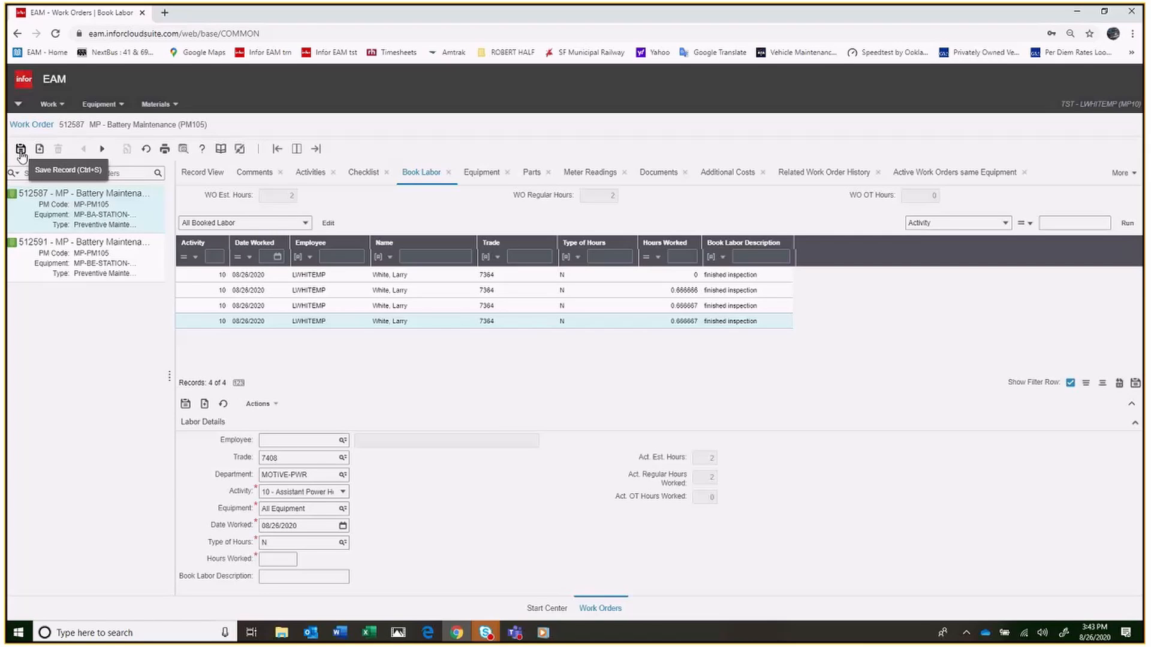
pyautogui.click(204, 173)
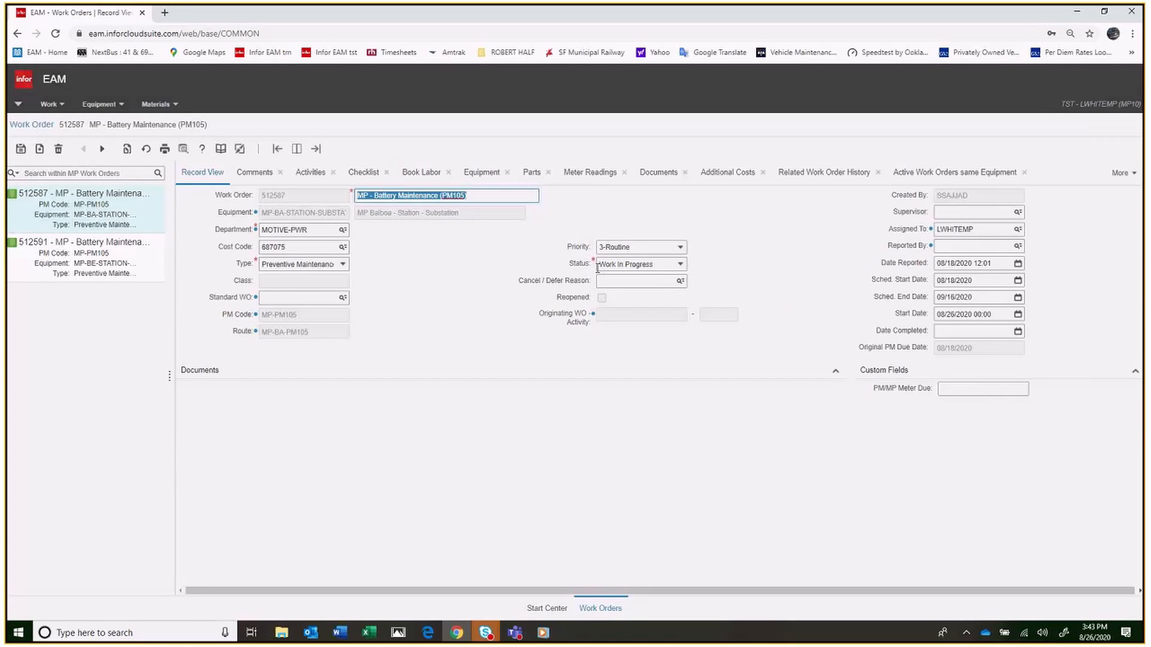
pyautogui.click(681, 265)
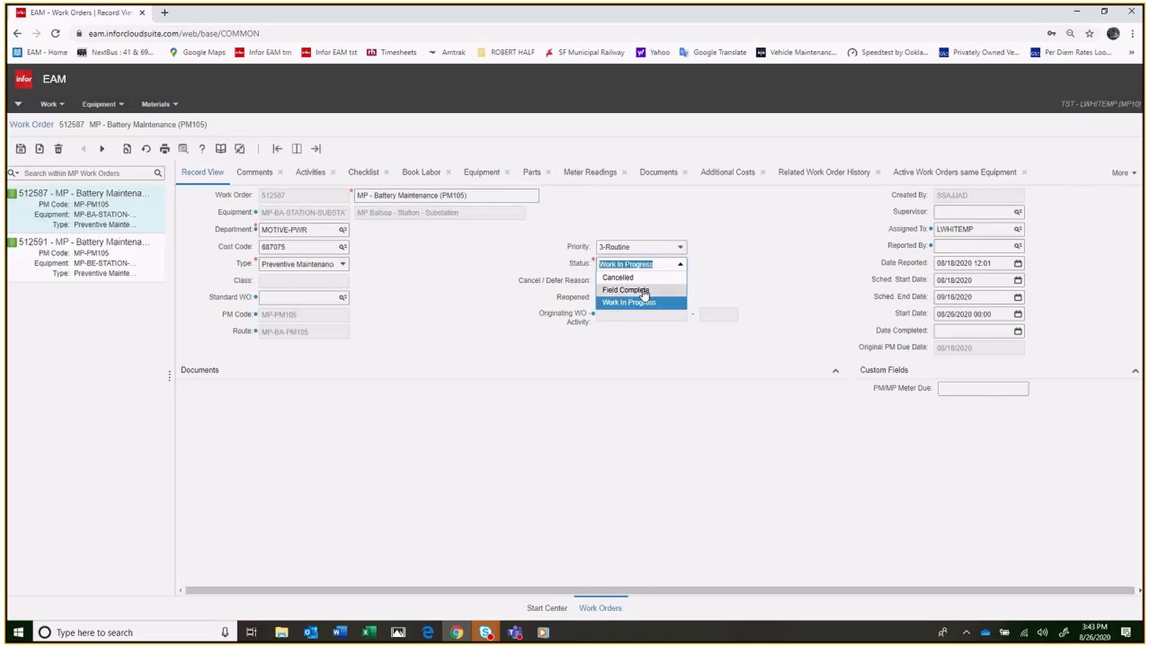
pyautogui.click(646, 292)
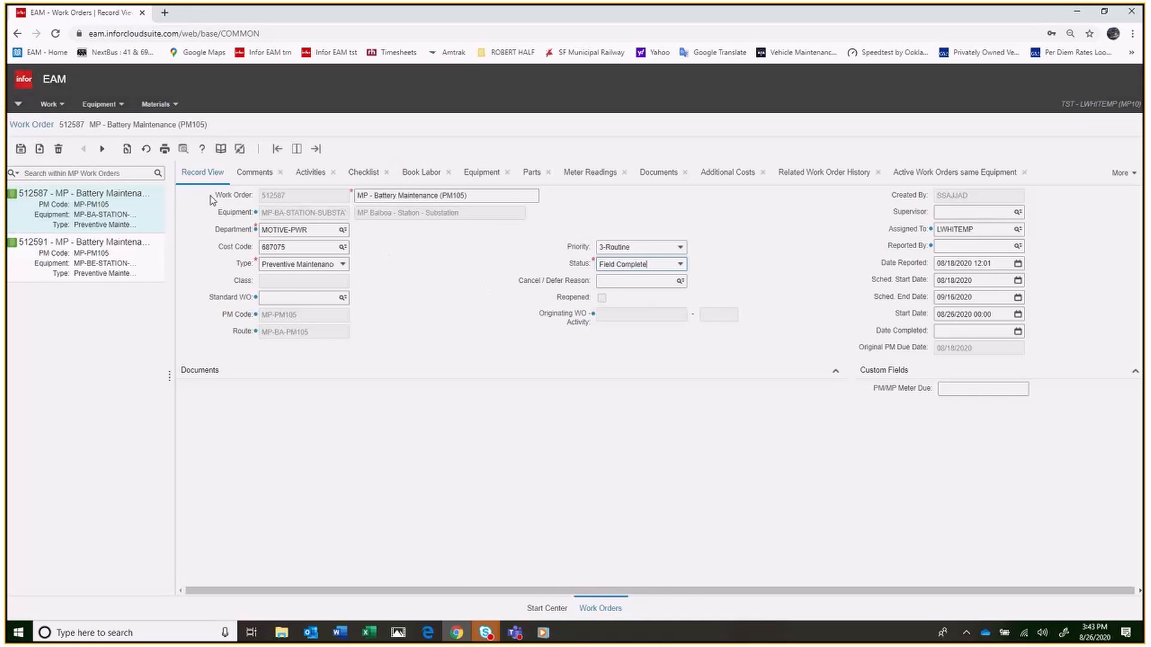
pyautogui.click(20, 148)
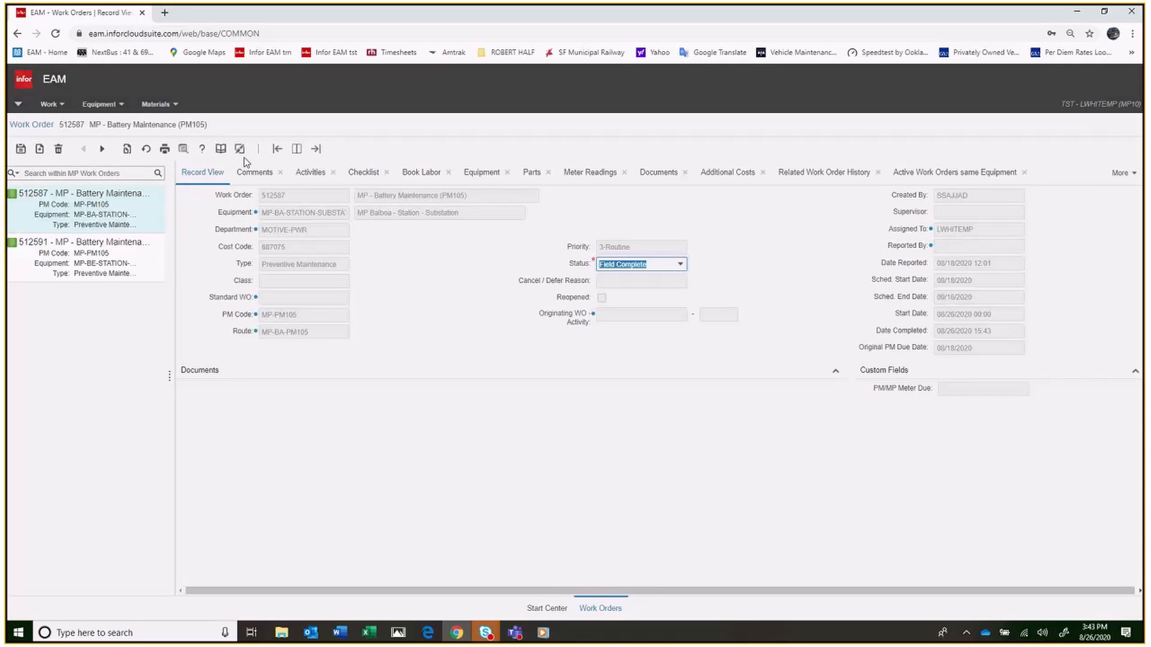
pyautogui.click(208, 181)
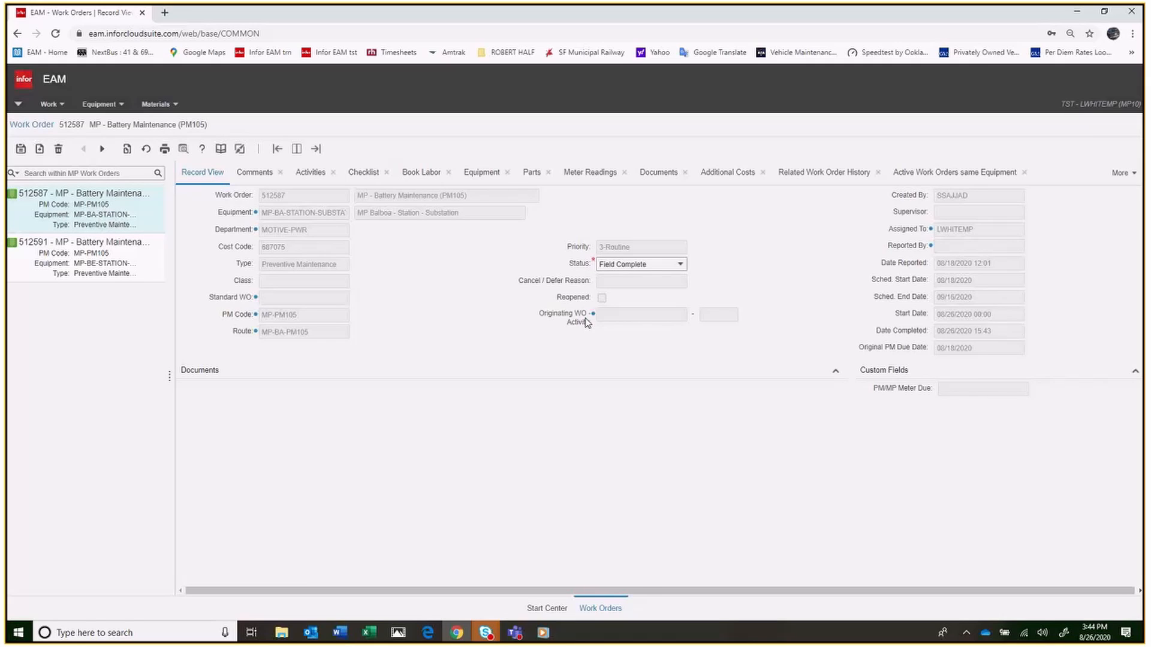
# Reopen the field-complete work order by setting its status to Lead Revising and saving the record
pyautogui.click(680, 267)
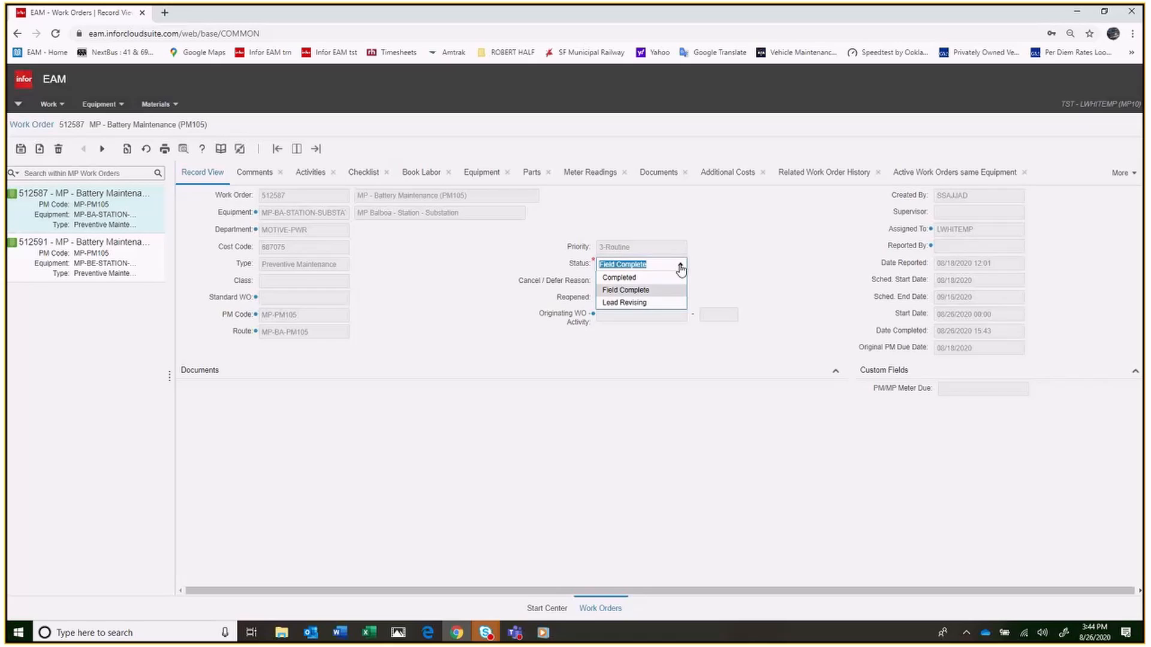
pyautogui.click(631, 305)
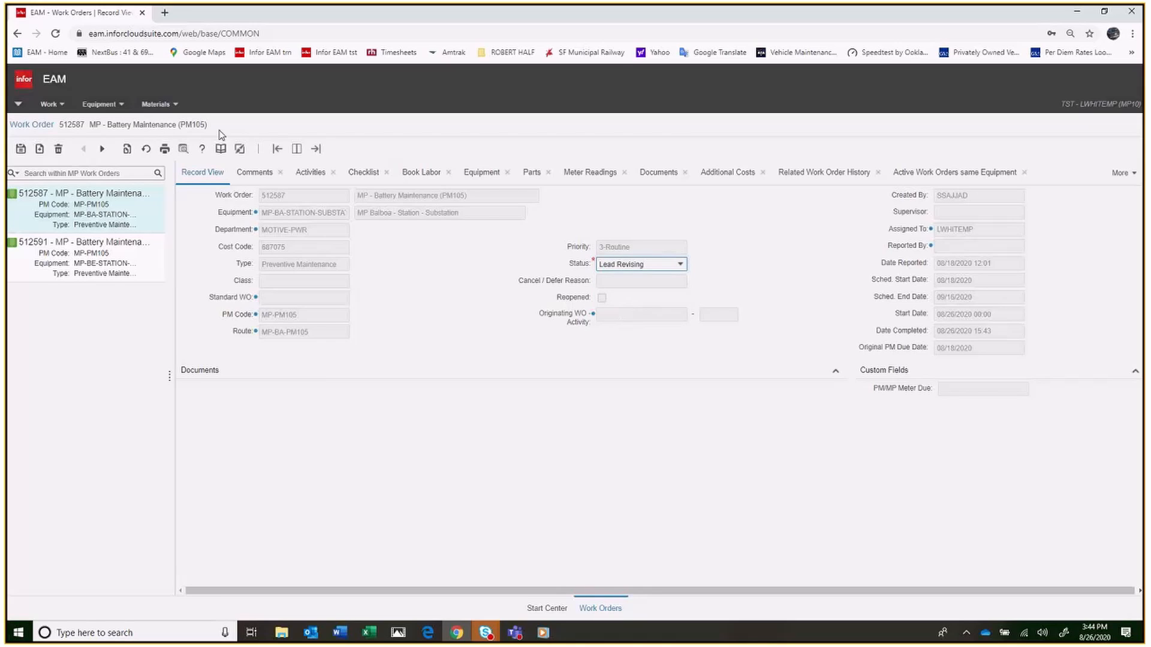
pyautogui.click(21, 150)
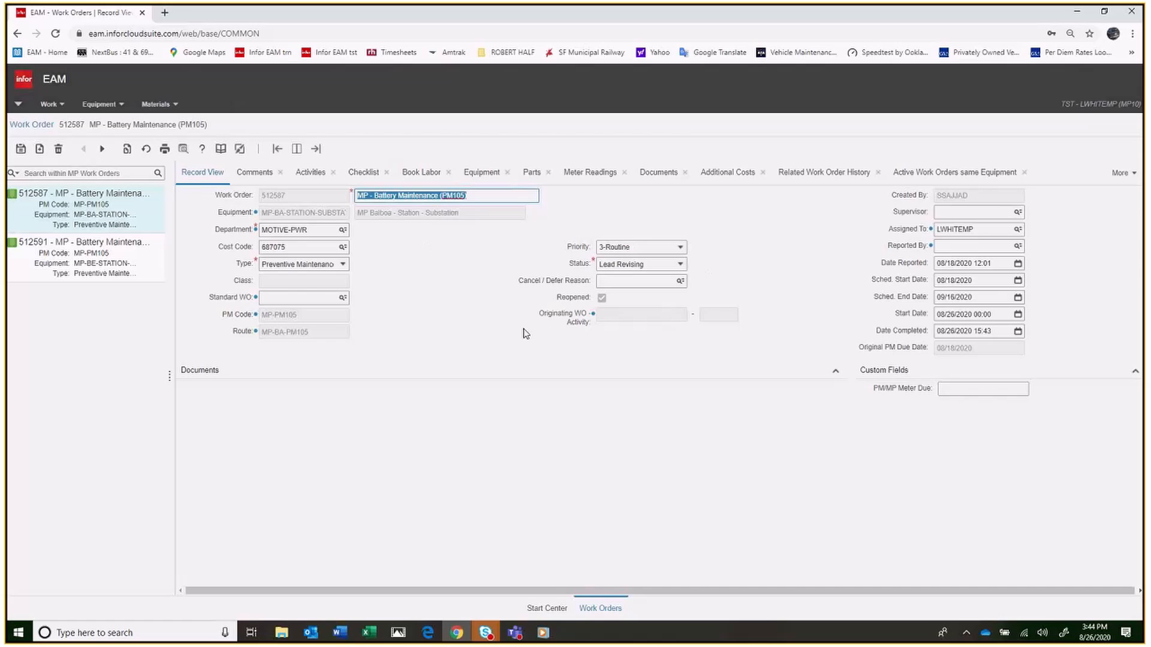
# Set the work order's status to Scheduled and save the record
pyautogui.click(680, 266)
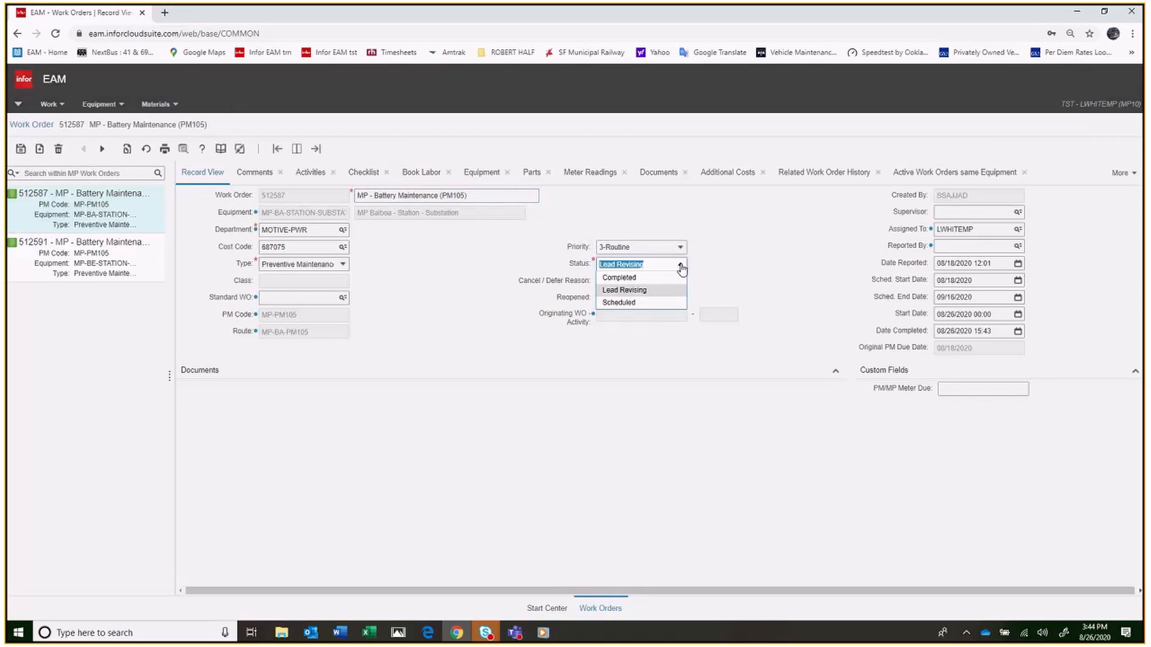
pyautogui.click(636, 304)
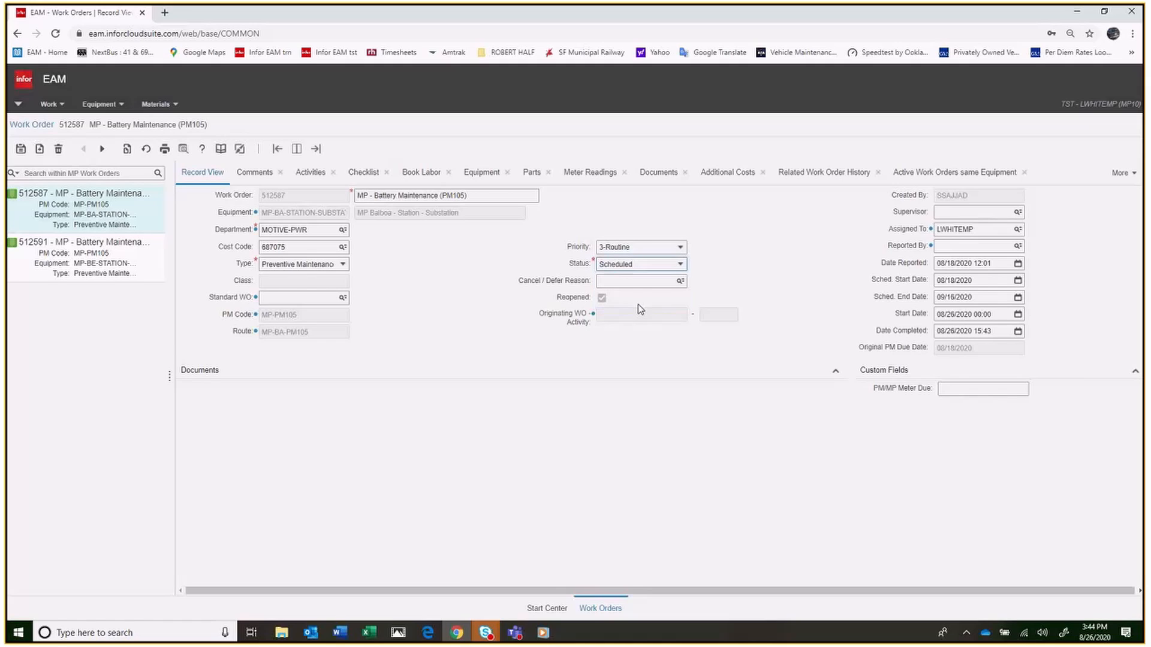
pyautogui.click(679, 264)
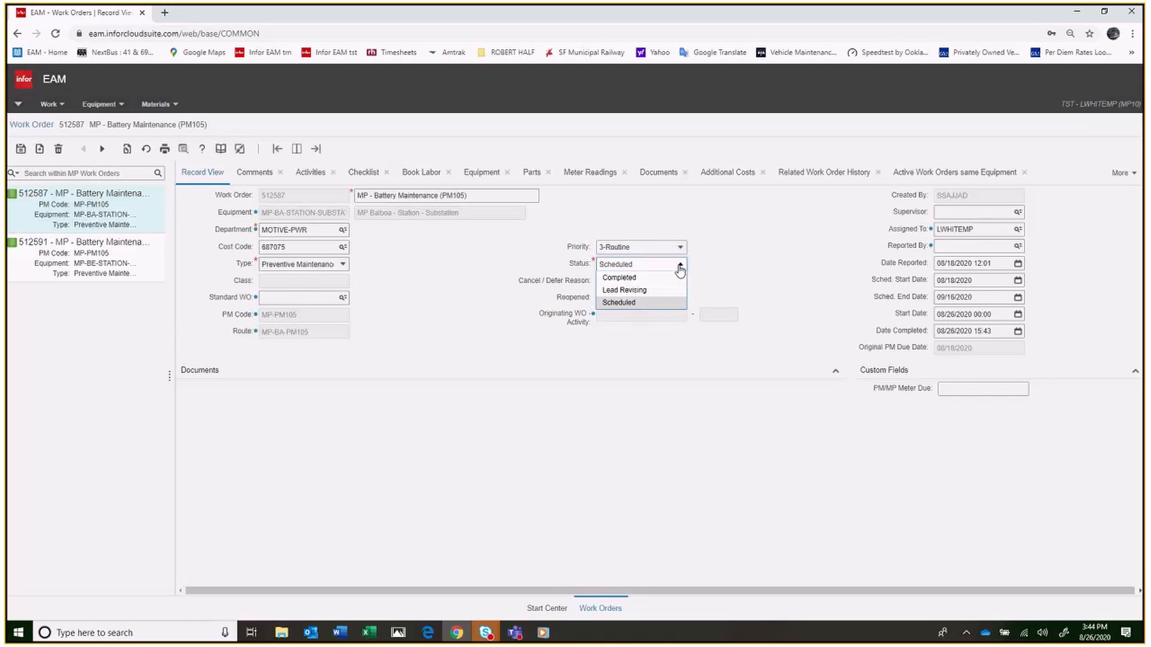
pyautogui.click(618, 302)
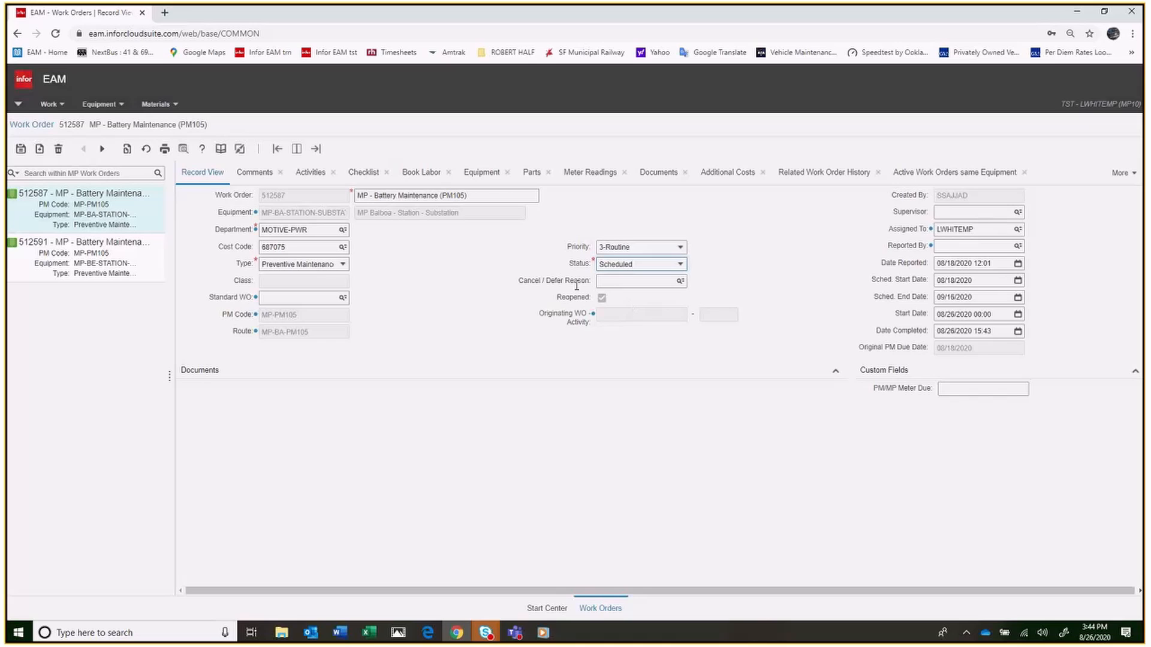
pyautogui.click(23, 149)
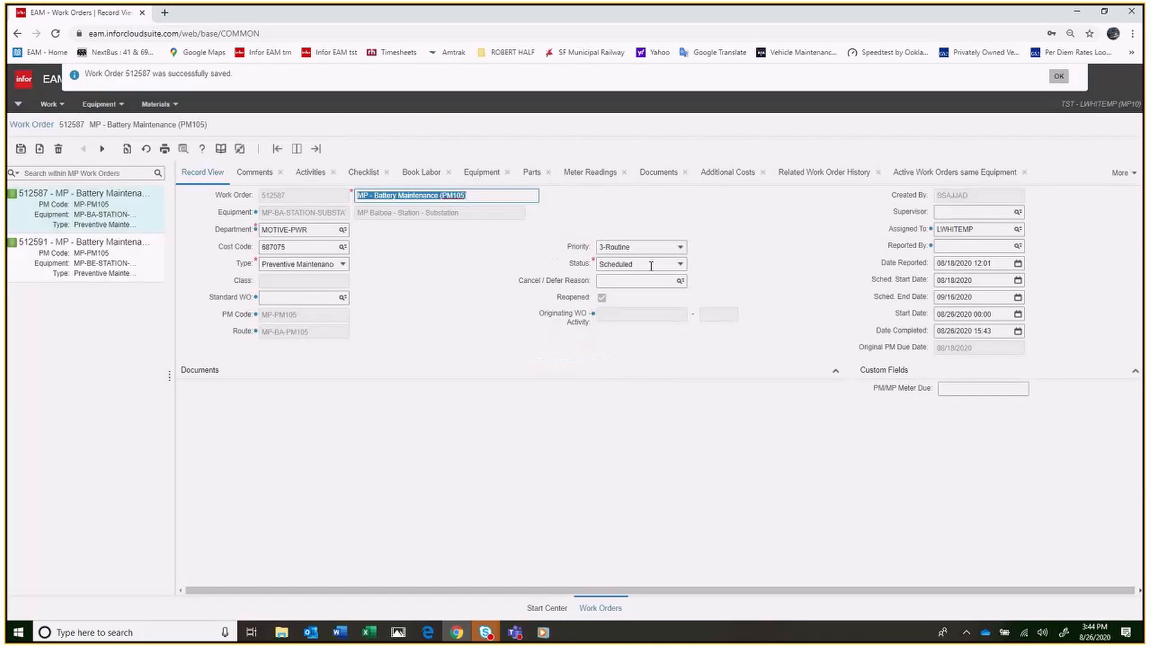
# Set the work order's status to Work In Progress and save the record
pyautogui.click(682, 265)
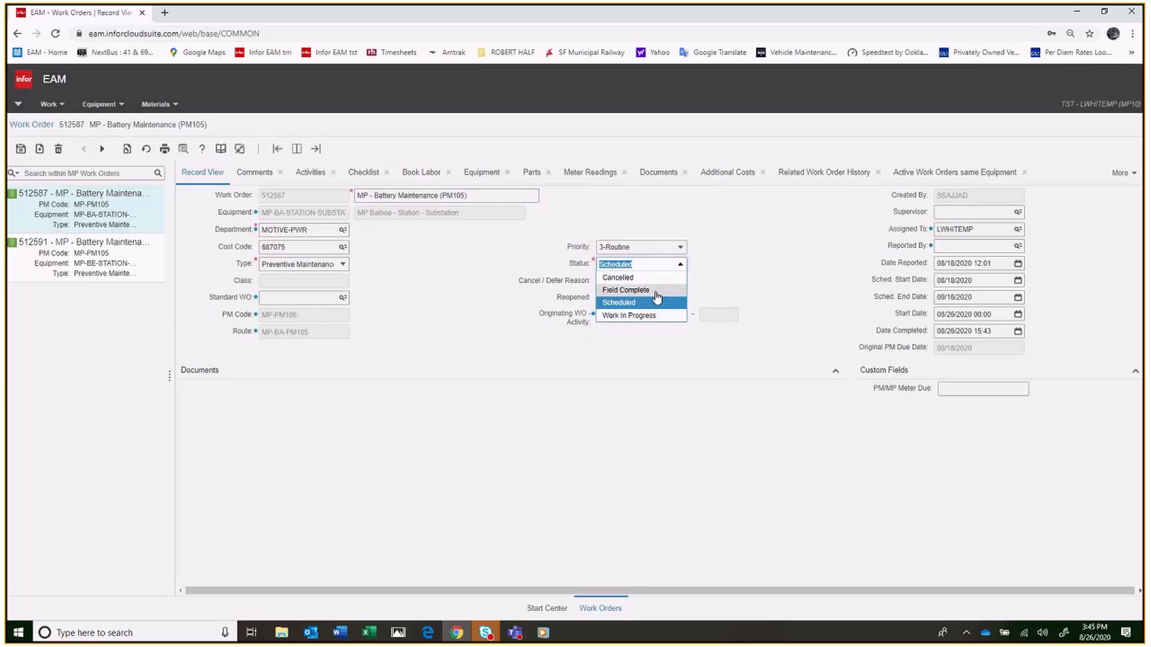
pyautogui.click(647, 317)
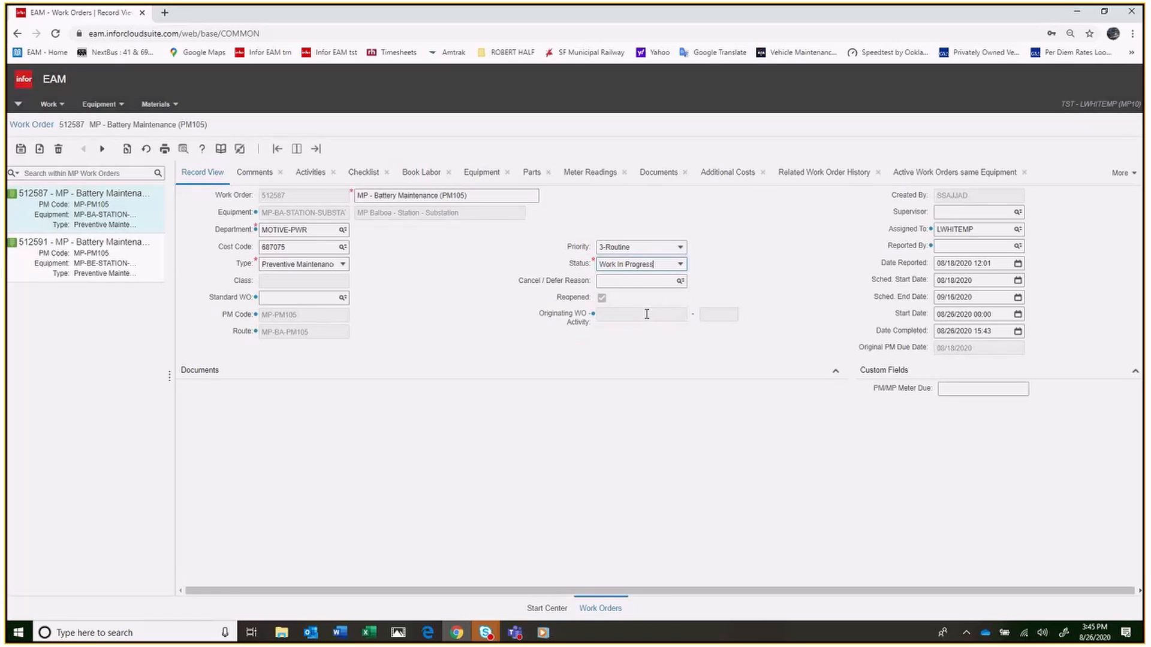
pyautogui.click(20, 149)
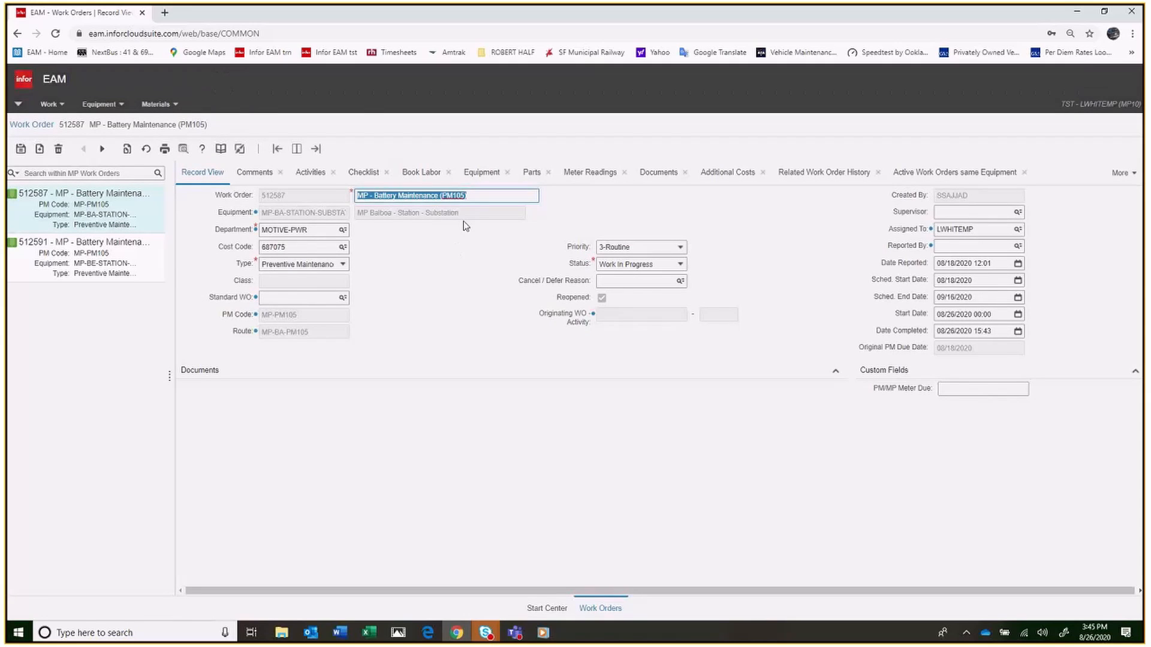
# Check the work order's booked labor entries, and set its status to Field Complete and save the record
pyautogui.click(419, 173)
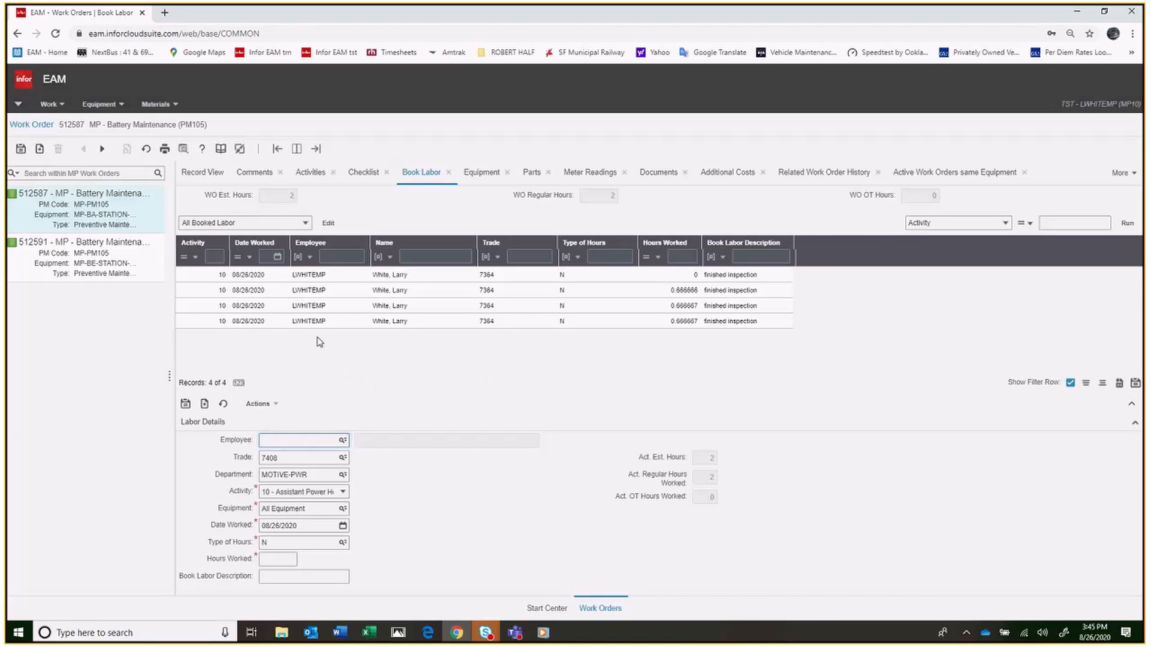
pyautogui.click(197, 174)
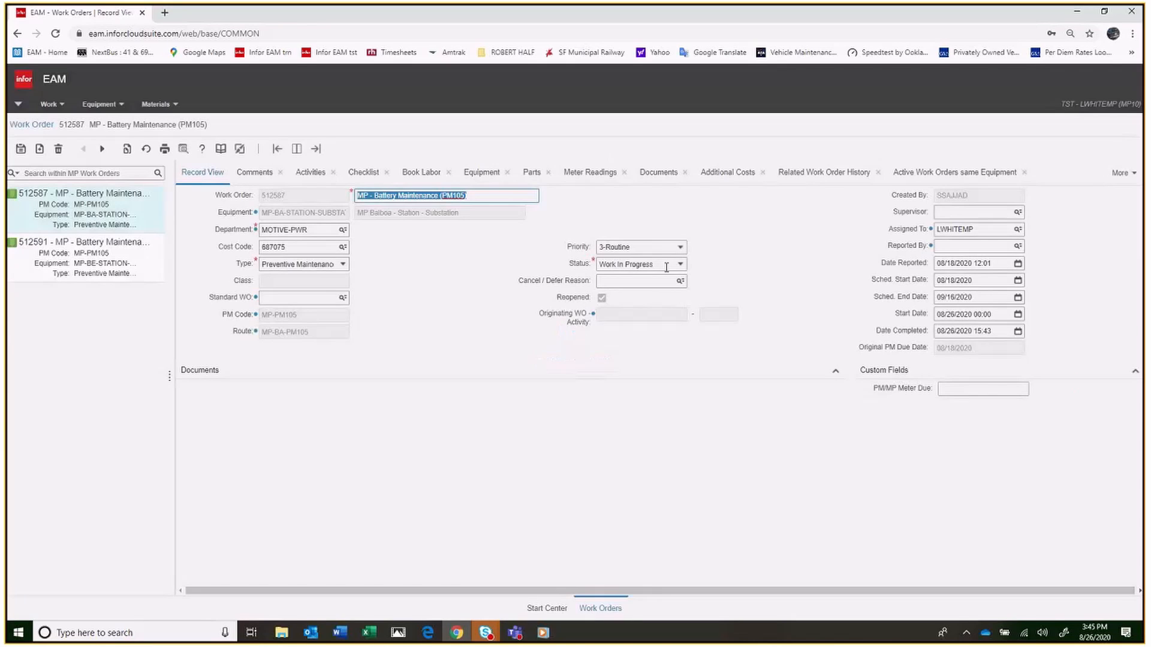
pyautogui.click(681, 265)
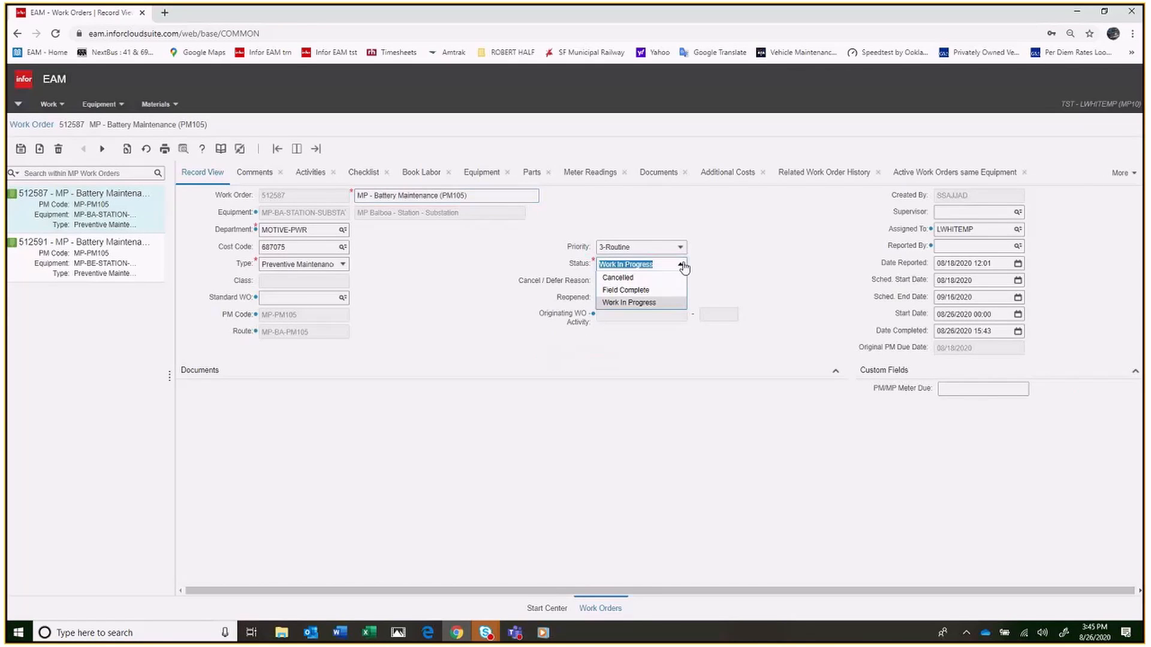
pyautogui.click(640, 291)
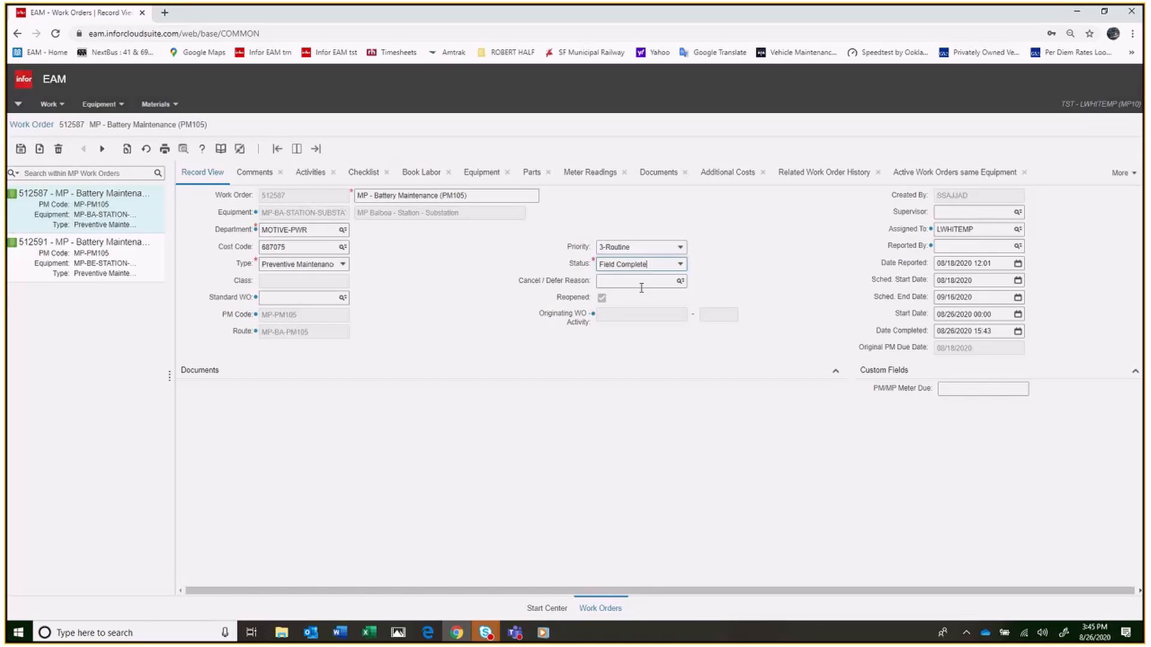
pyautogui.click(24, 149)
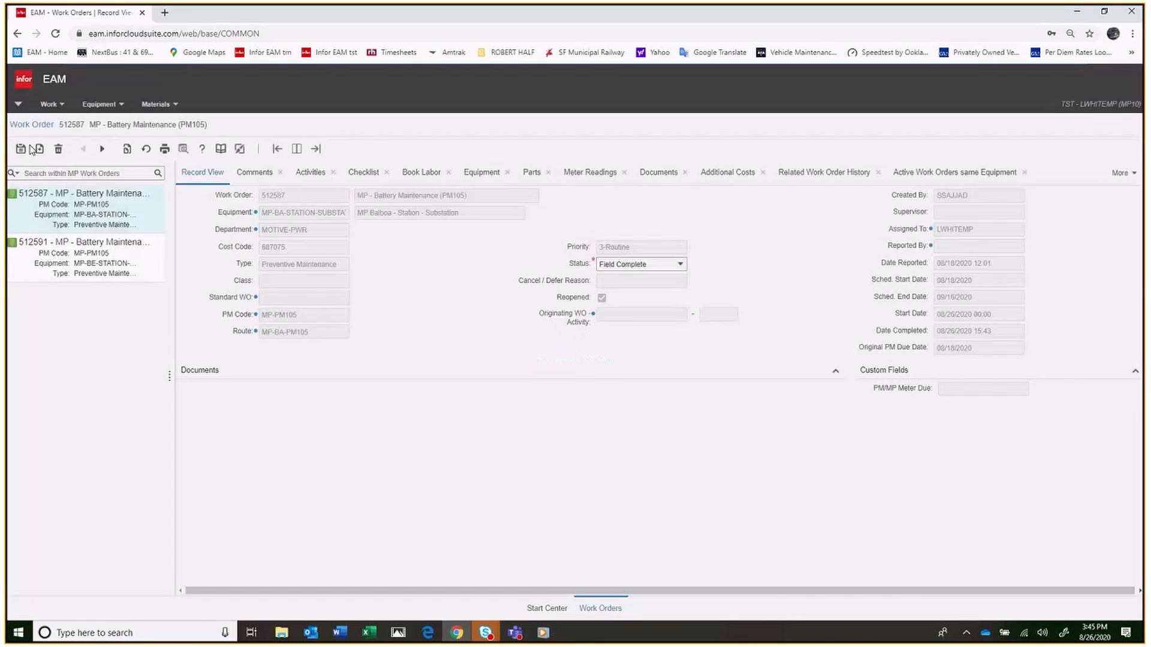
# Close the Battery Maintenance work order by setting its status to Completed and saving the record
pyautogui.click(682, 266)
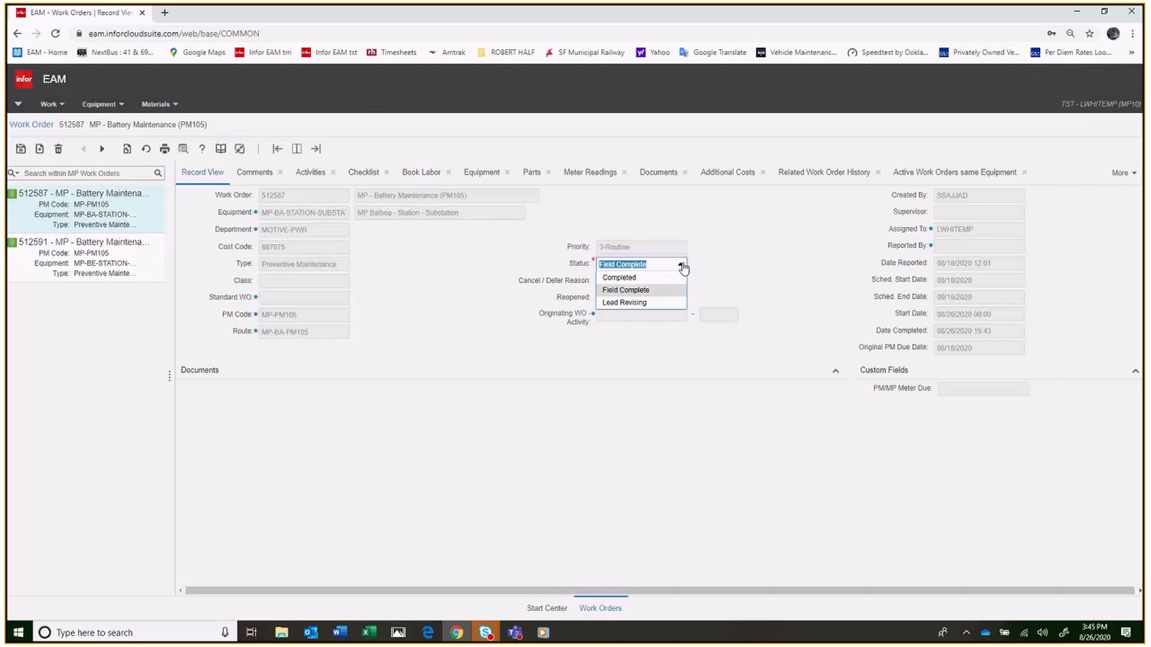
pyautogui.click(642, 279)
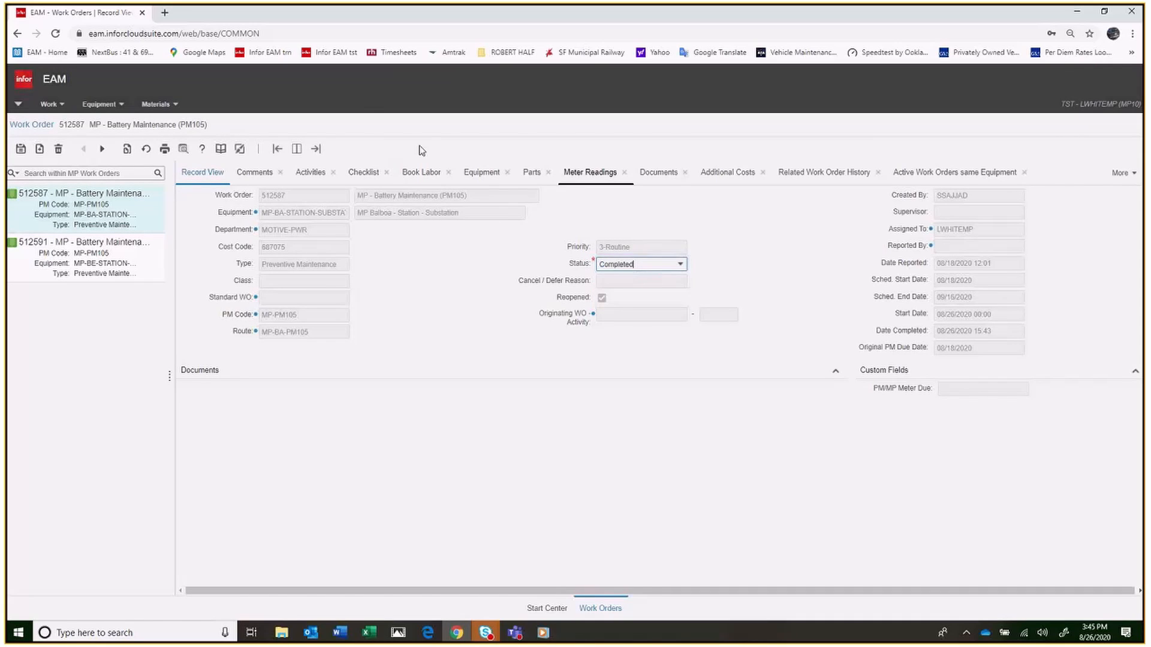
pyautogui.click(21, 150)
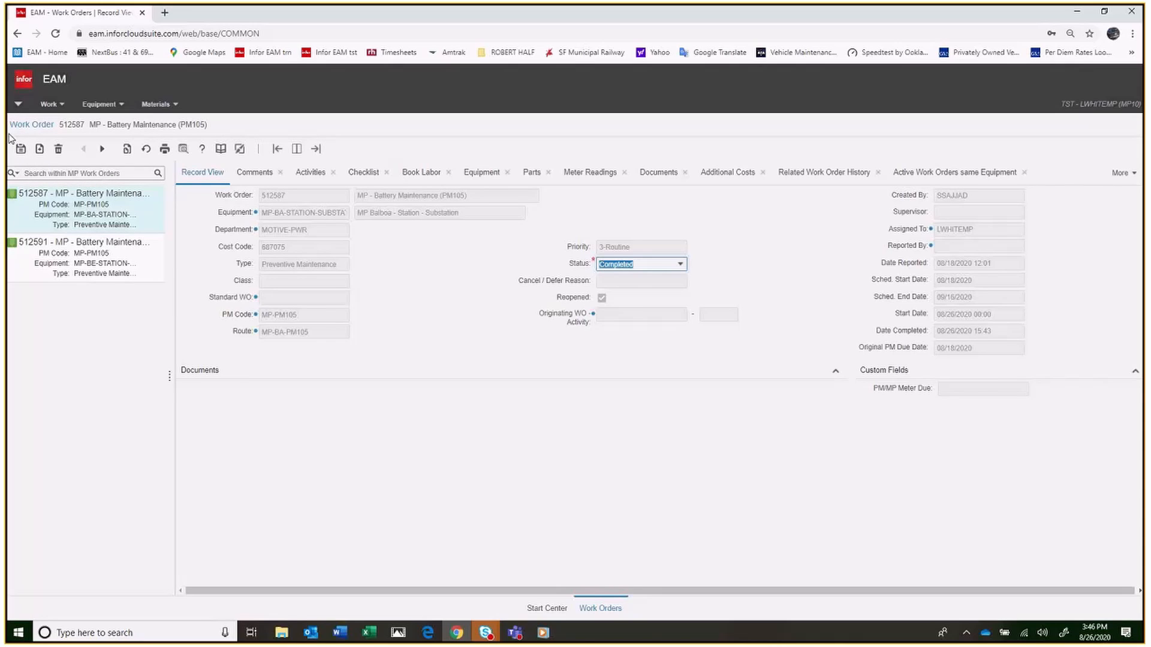
# Return to the Start Center and log out of the system
pyautogui.click(19, 106)
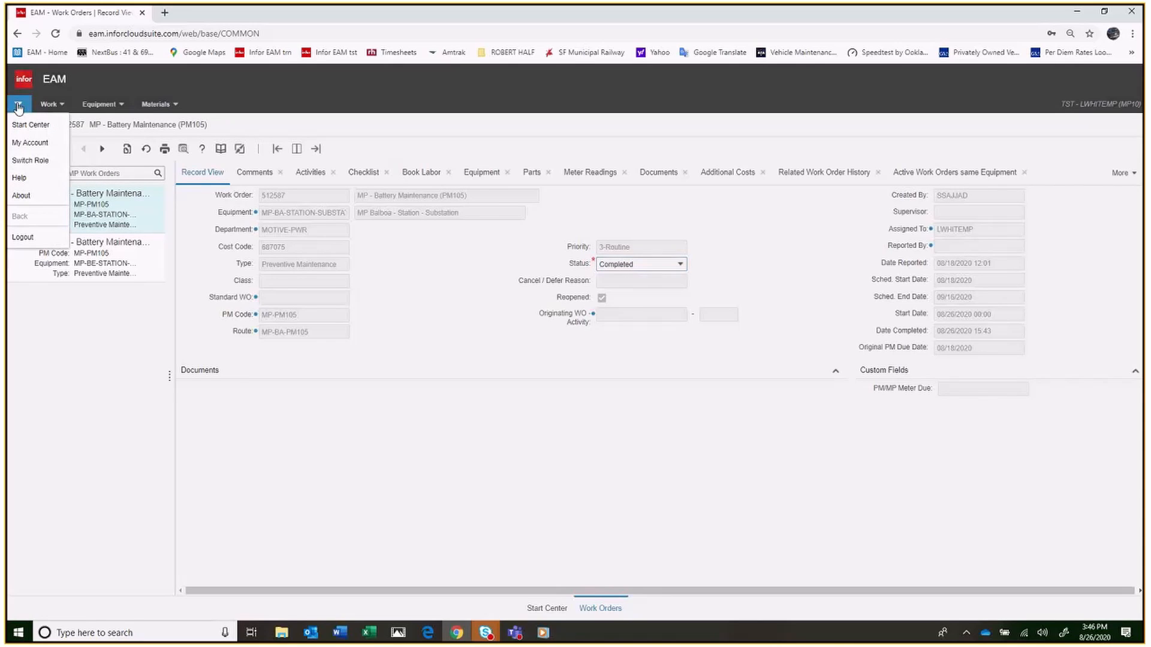
pyautogui.click(24, 124)
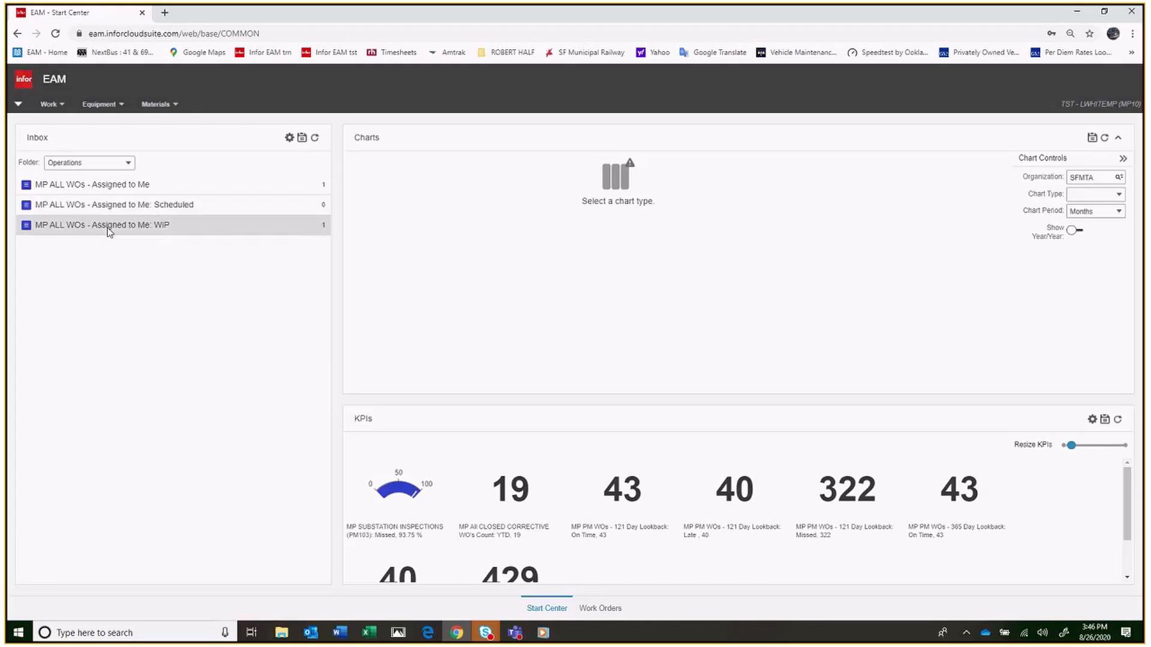
pyautogui.click(19, 105)
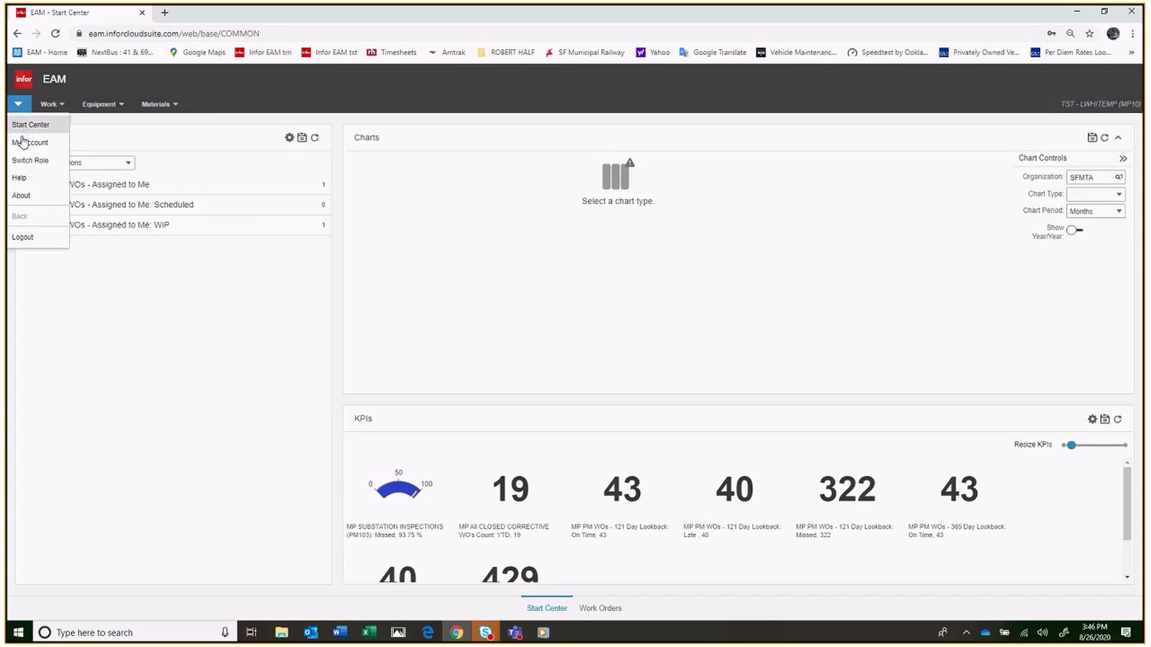
pyautogui.click(21, 238)
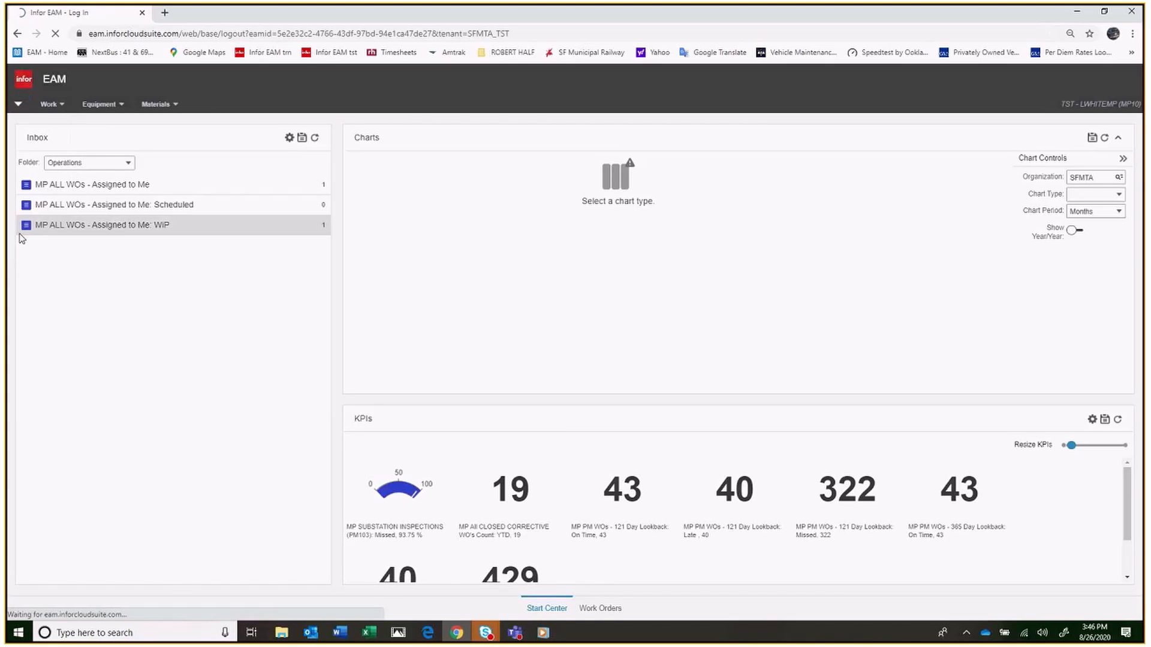